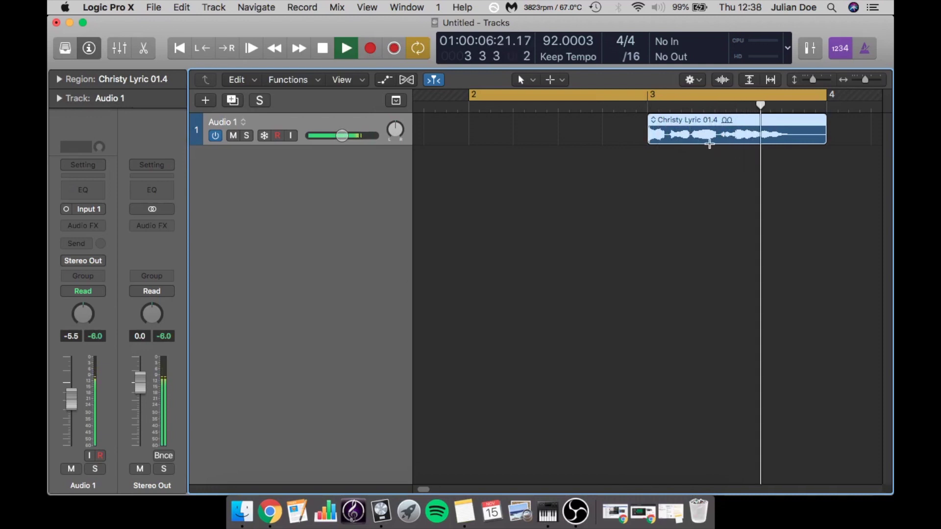
Split off the first word of the Audio 1 vocal region, from bar 3 to about 3 1 2 173.
key(space)
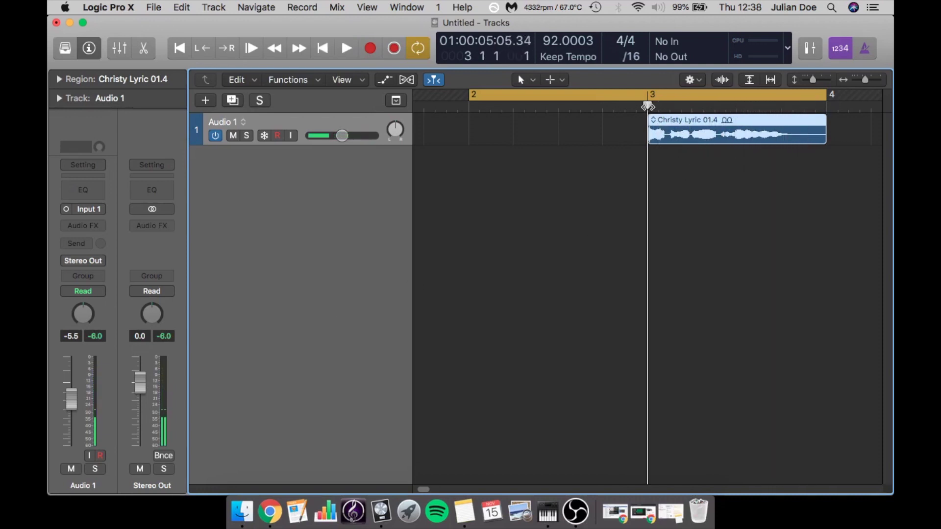
key(cmd+Right)
drag(847, 132, 640, 139)
scroll(646, 137, right, 3)
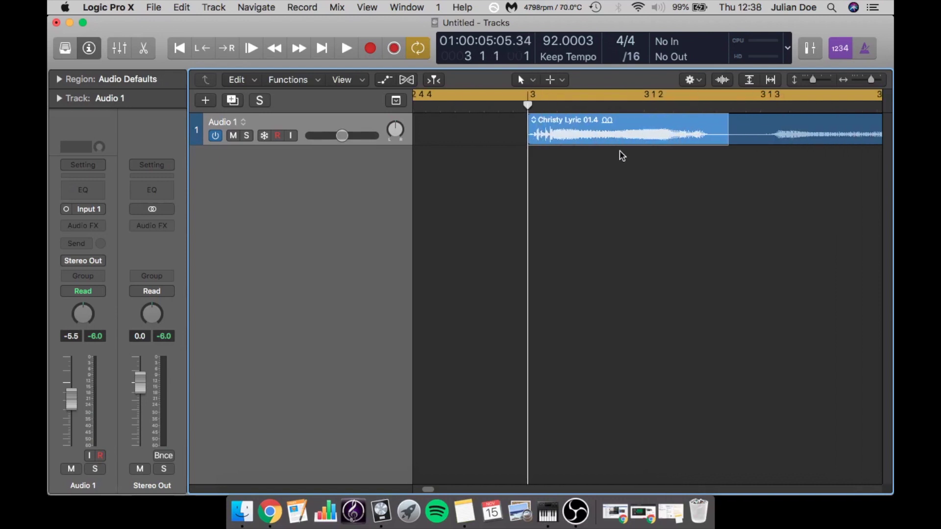
click(540, 122)
Copy the split-off first word onto a new audio track, starting at bar 3.
right_click(626, 119)
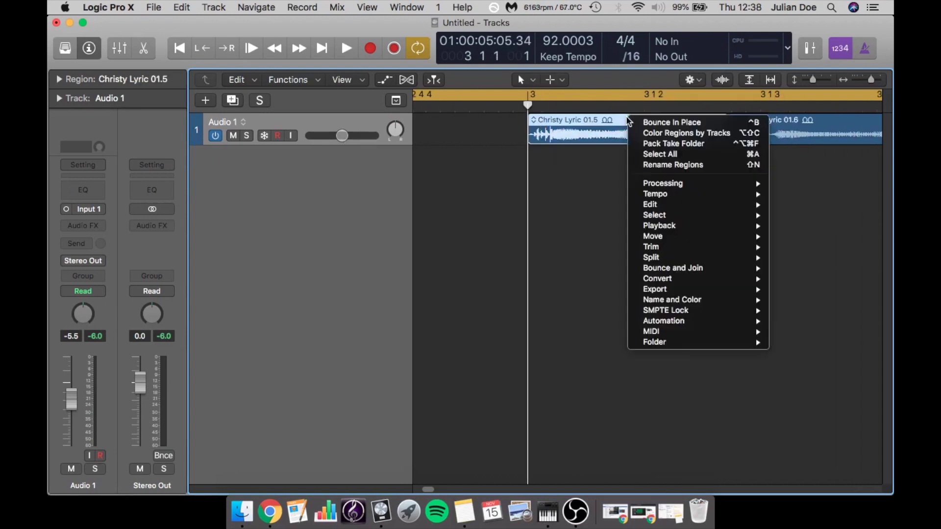
mouse_move(658, 204)
click(521, 218)
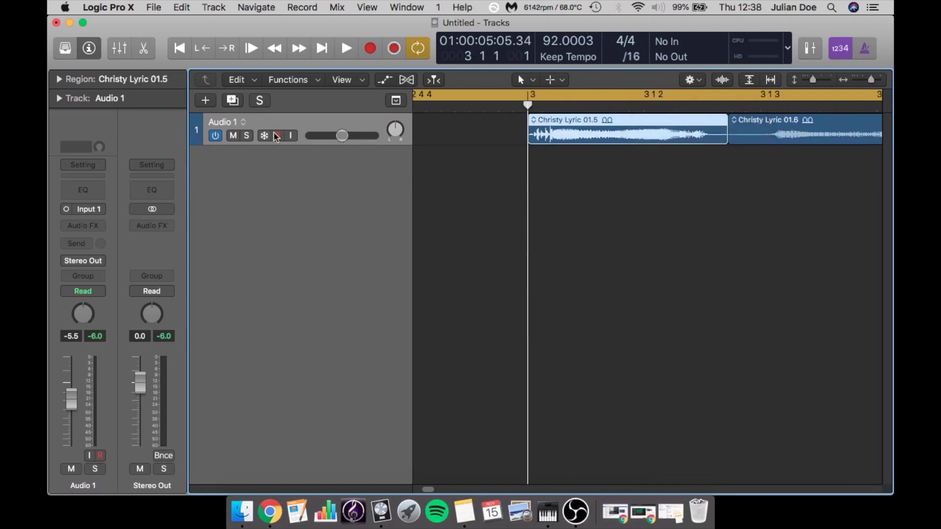
key(super+a)
click(205, 100)
key(Return)
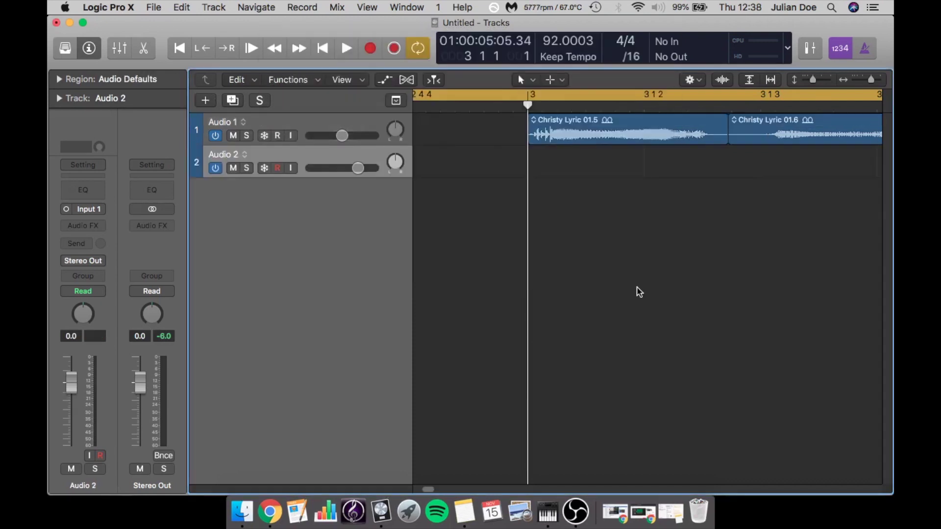
right_click(536, 160)
click(558, 181)
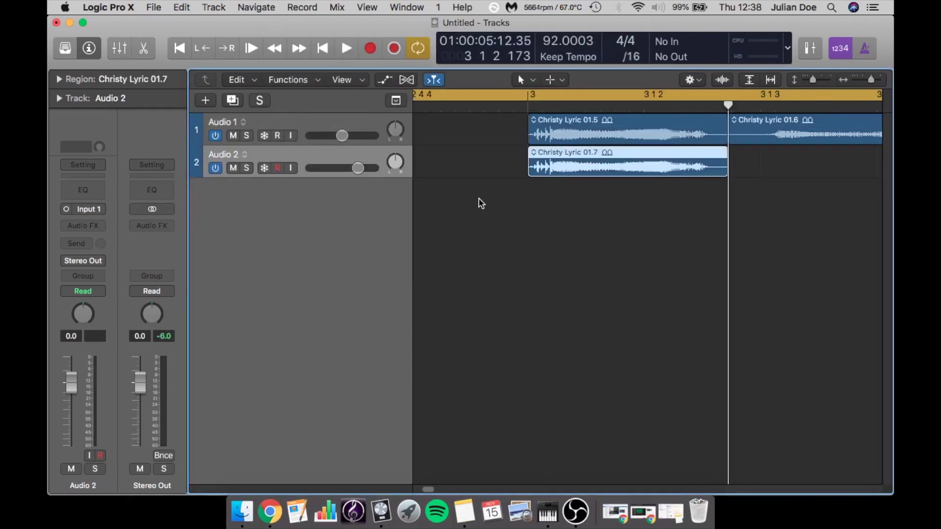
Solo the Audio 2 track and play back the copied word.
scroll(480, 201, left, 5)
click(246, 167)
scroll(733, 230, down, 3)
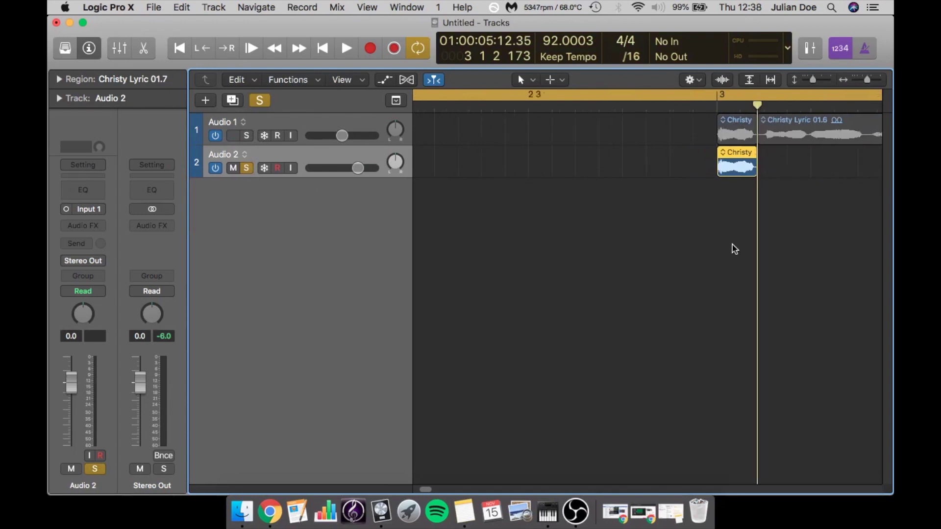
scroll(725, 242, down, 2)
key(space)
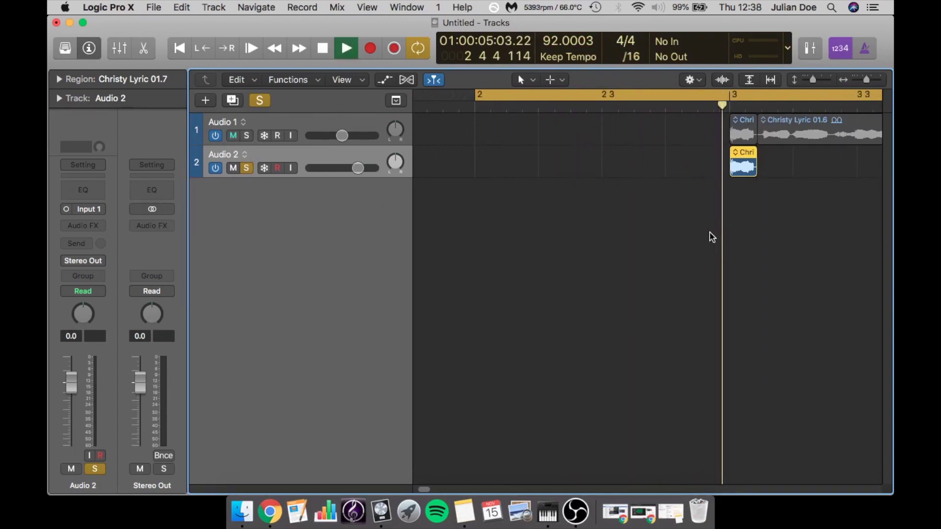
key(space)
Insert the ValhallaFreqEcho effect on the Audio 2 channel and move its window clear of the channel strip.
click(83, 225)
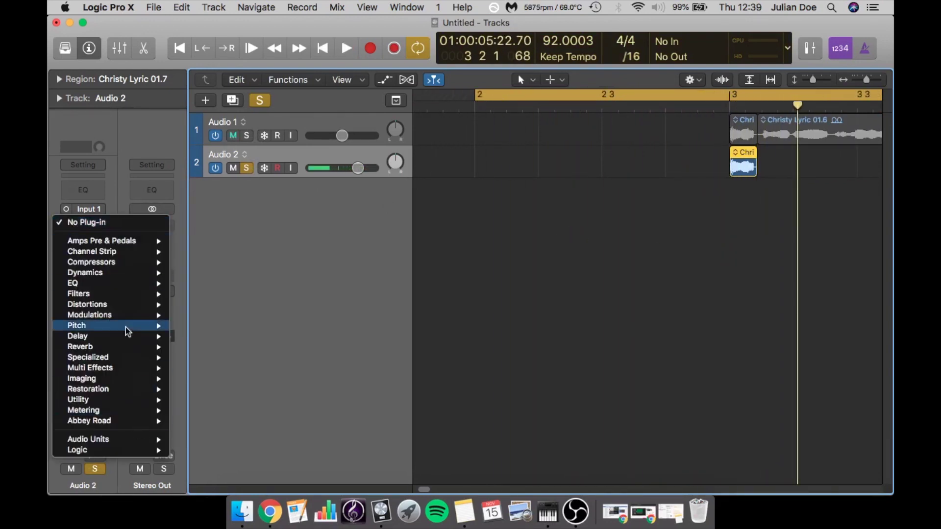
mouse_move(86, 336)
mouse_move(220, 481)
click(343, 482)
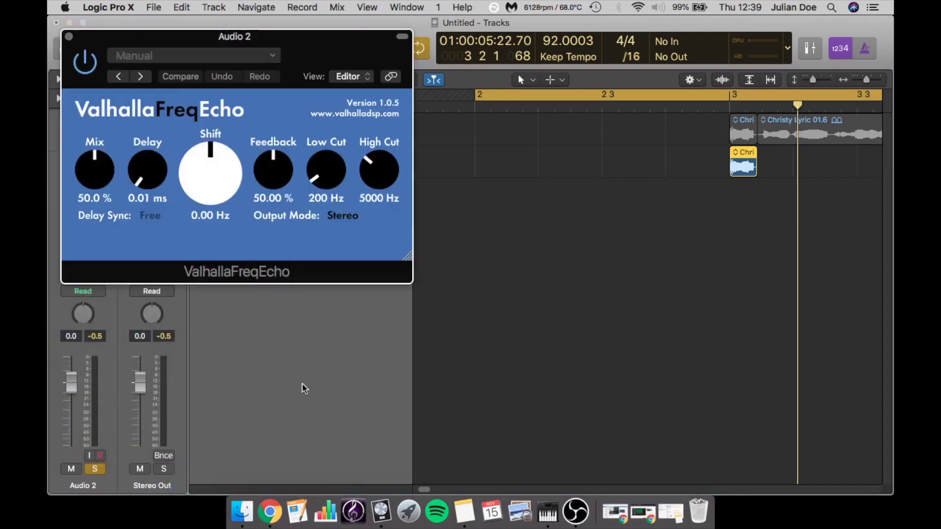
drag(269, 37, 518, 162)
During playback, set ValhallaFreqEcho to Mix 100.0 %, Delay Sync 1/8. and Feedback 35.20 %.
key(space)
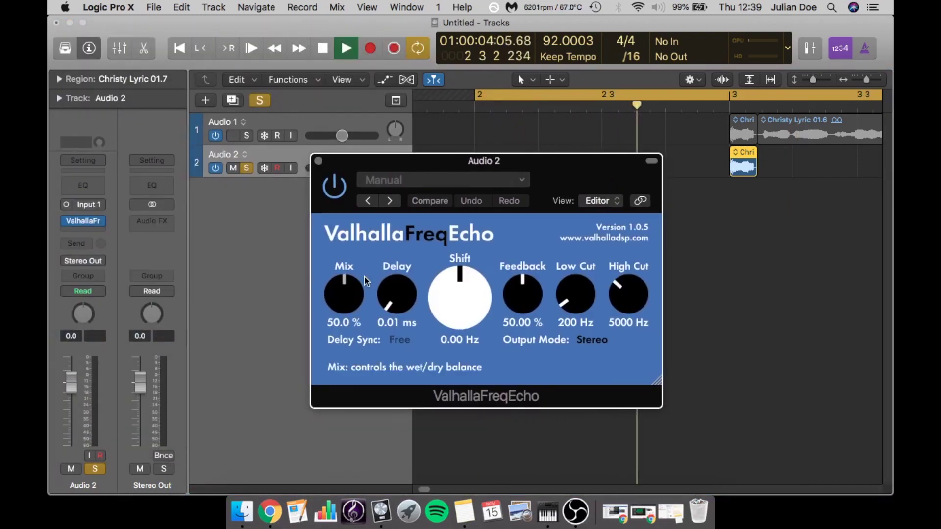
drag(343, 300, 344, 254)
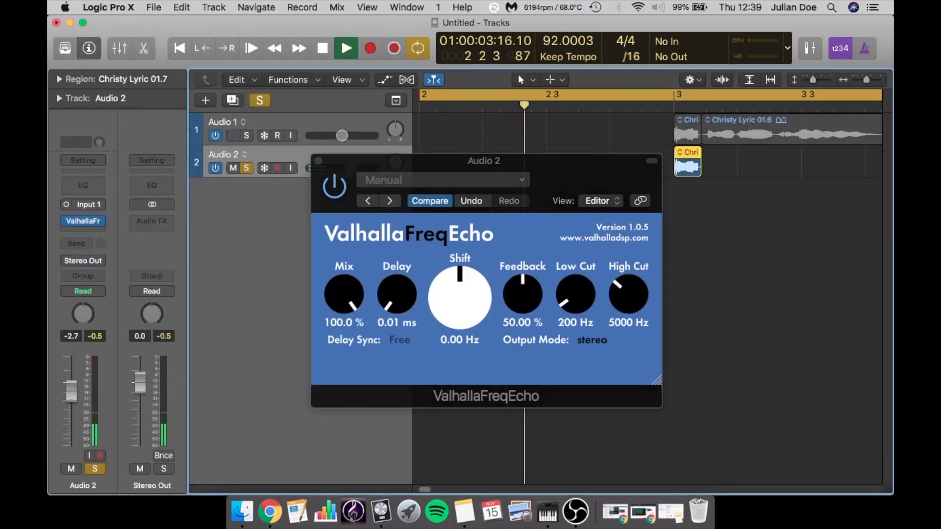
click(401, 349)
click(420, 266)
mouse_move(524, 297)
mouse_down()
mouse_move(533, 322)
mouse_move(522, 296)
mouse_up()
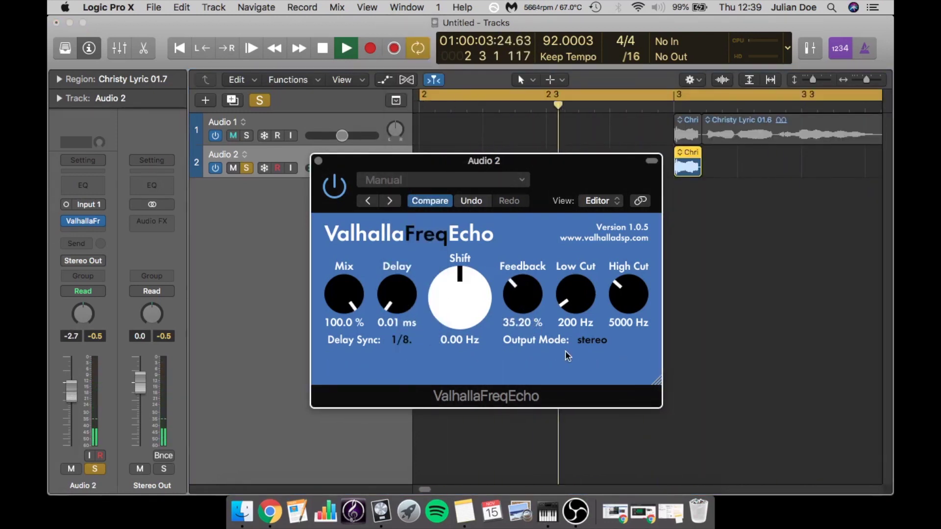
Set the ValhallaFreqEcho Low Cut to 600 Hz, High Cut to 1110 Hz and Shift to 23.48 Hz, and close the plug-in.
drag(582, 306, 581, 296)
drag(628, 299, 643, 329)
drag(459, 297, 453, 258)
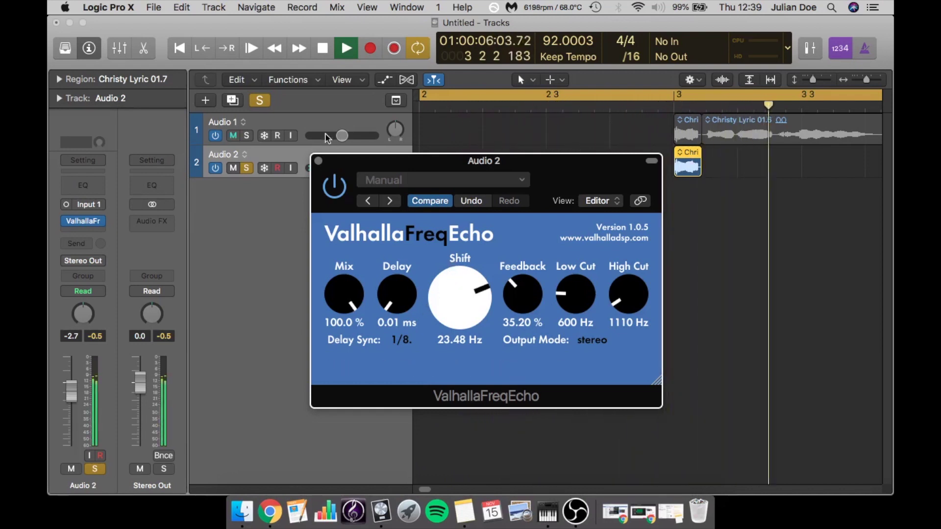
click(318, 161)
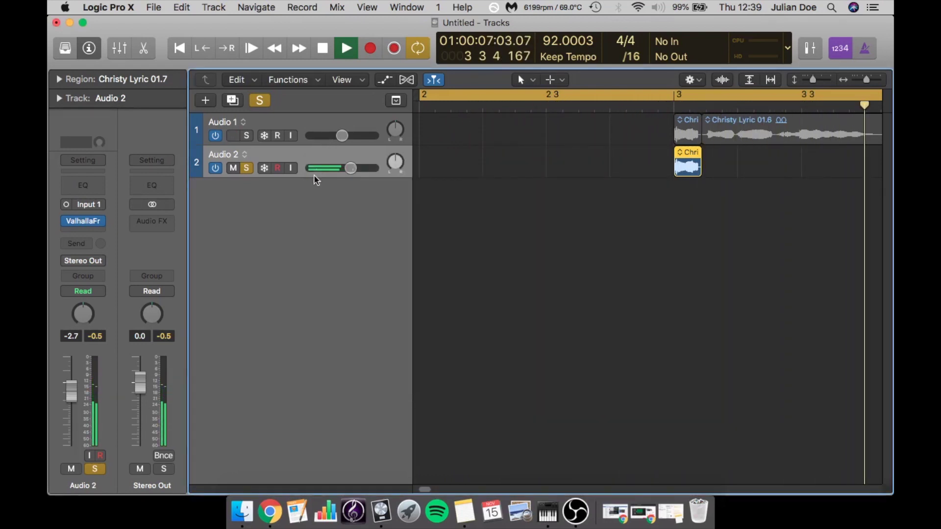
Insert OldSkoolVerb after the echo on Audio 2, with output gains of -0.4 for Reverb and -12.0 for Dry.
click(103, 222)
mouse_move(123, 353)
click(242, 387)
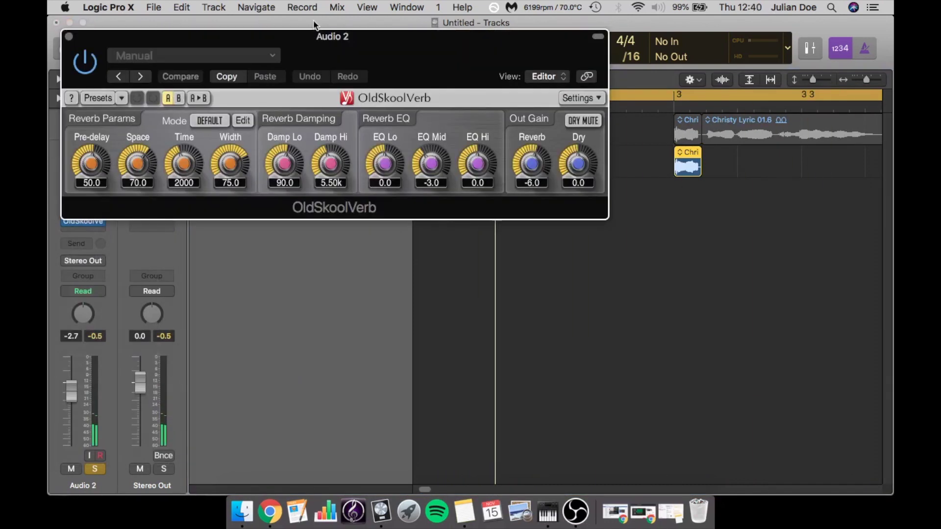
drag(716, 356, 674, 338)
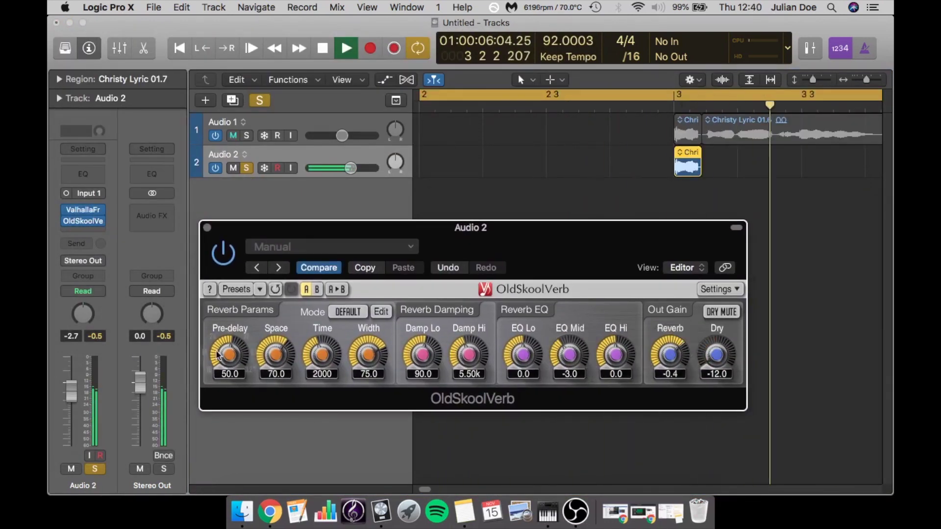
Set the OldSkoolVerb Pre-delay to 10.0, Space to 131, Time to 2187 and Width to 95.4.
drag(229, 355, 230, 377)
drag(322, 357, 368, 343)
drag(276, 355, 276, 337)
Set OldSkoolVerb EQ Lo to -5.3, EQ Mid to 2.4, EQ Hi to -5.1, Damp Lo to 158 and Damp Hi to 10.4k, and close it.
drag(615, 355, 523, 367)
drag(422, 355, 422, 343)
drag(471, 368, 471, 351)
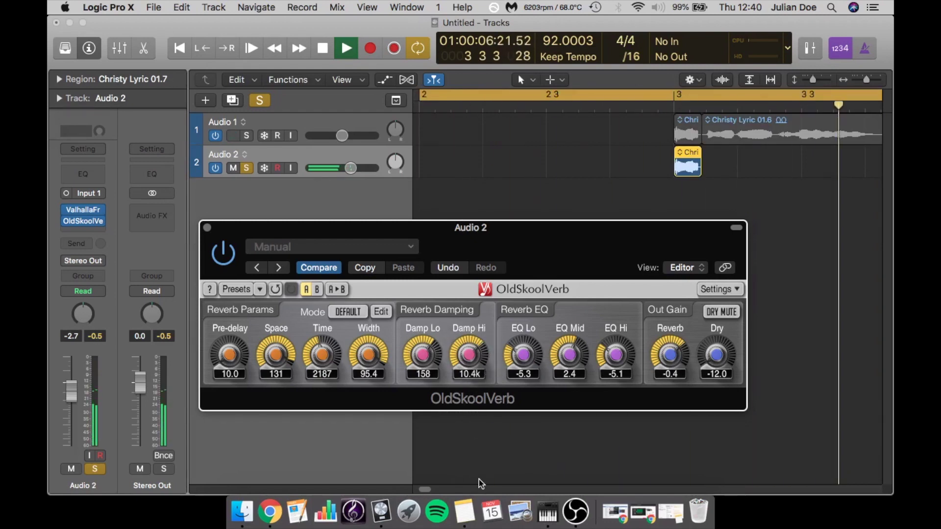
click(207, 228)
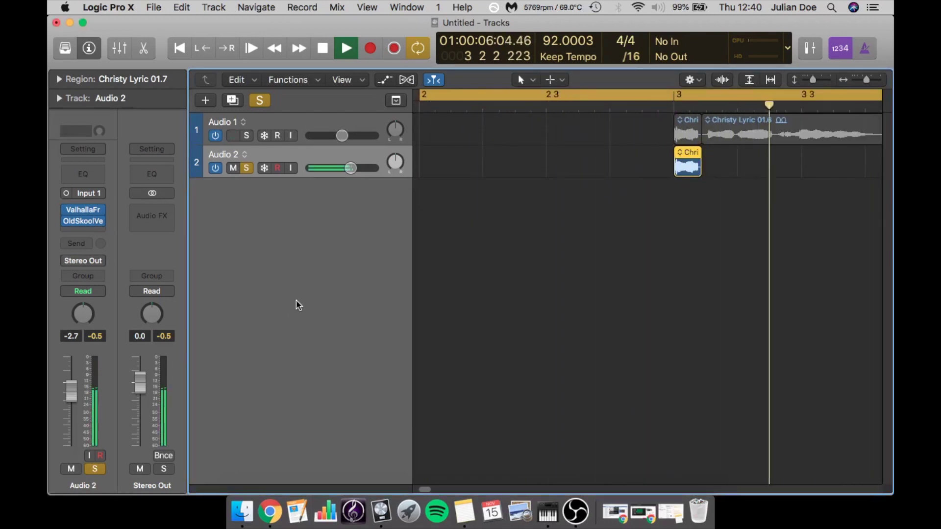
Check the region parameters of the Audio 2 word and listen to its echo and reverb tail.
key(space)
click(59, 80)
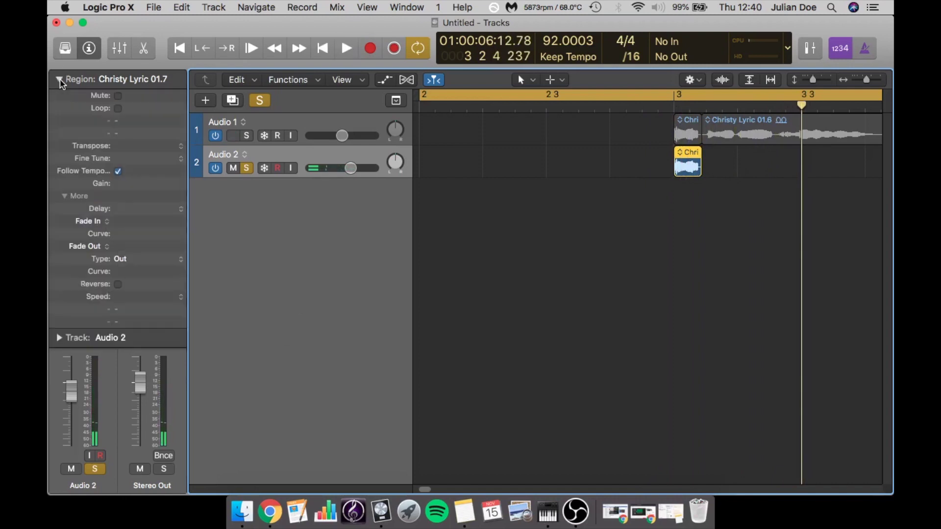
click(59, 80)
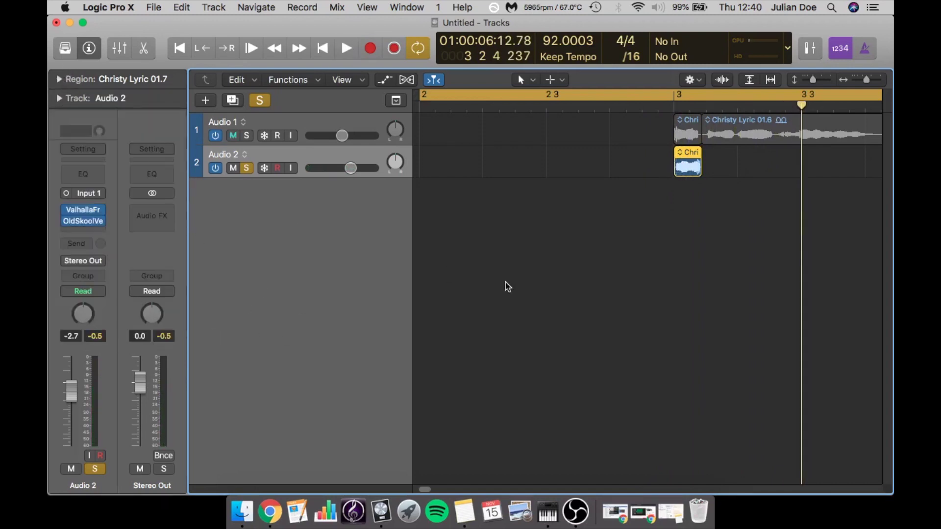
key(space)
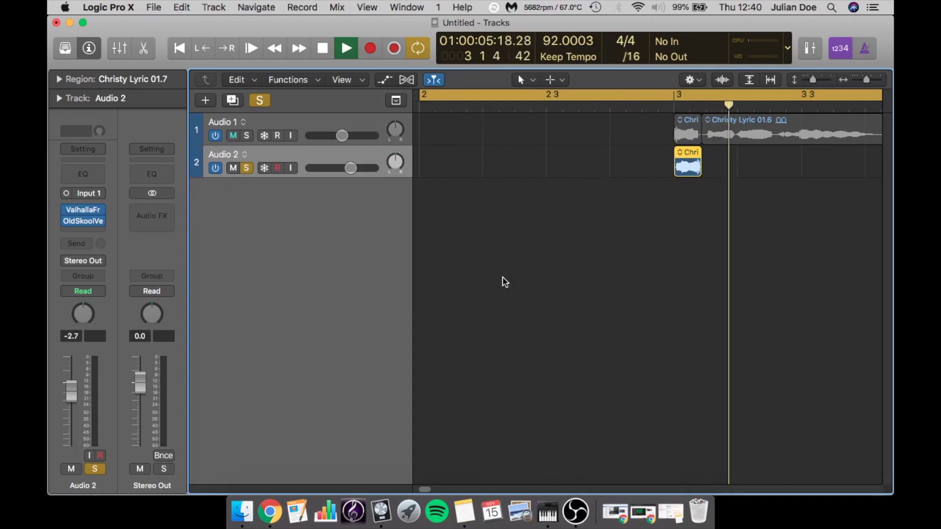
key(space)
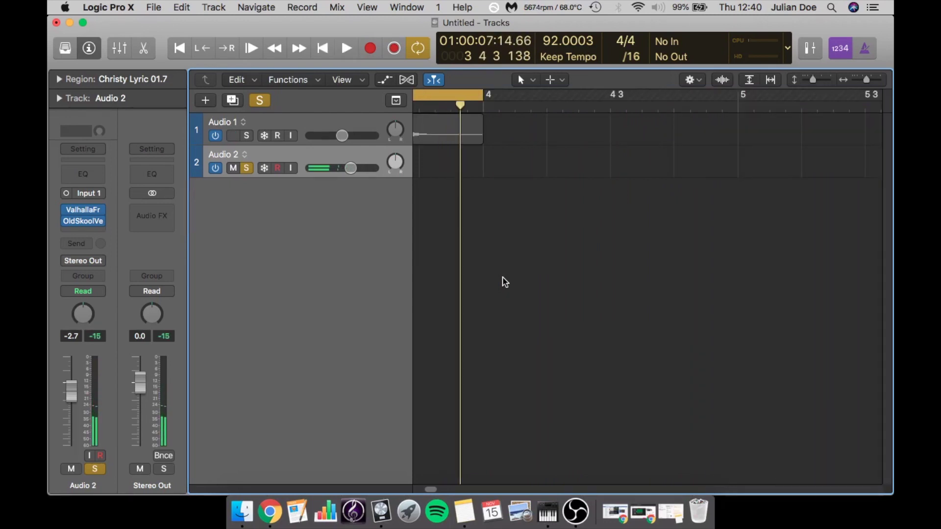
Bounce the Audio 2 region in place to a new track, muting the source, including audio tail and volume/pan automation, with Normalize Off.
scroll(509, 265, left, 10)
right_click(647, 156)
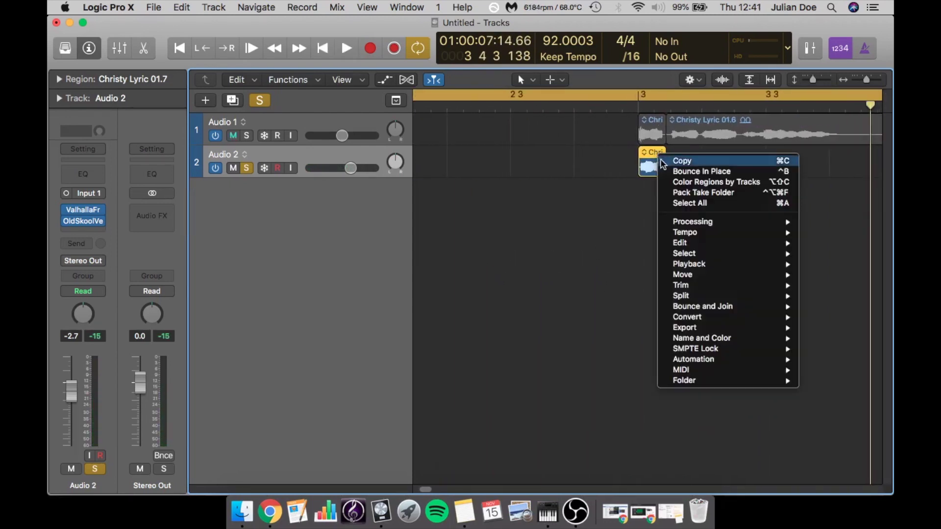
click(672, 172)
click(403, 224)
click(431, 244)
click(436, 243)
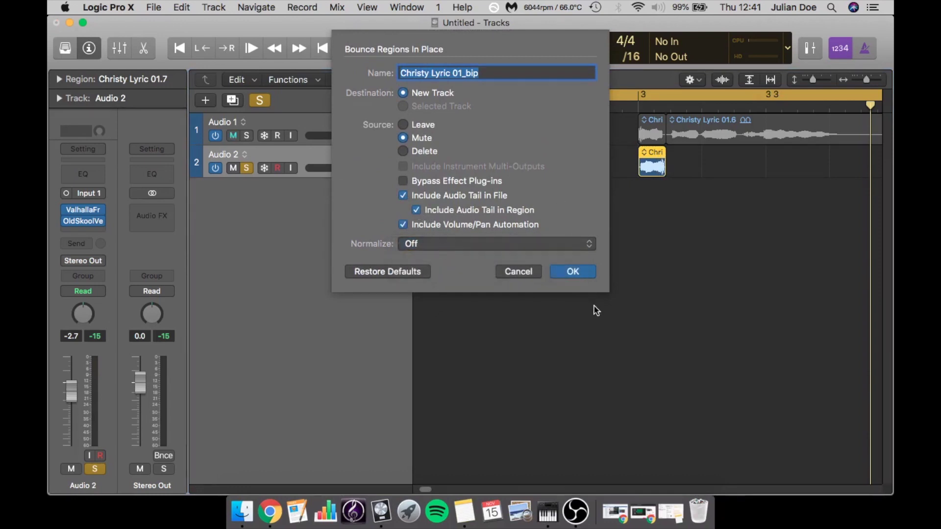
click(572, 272)
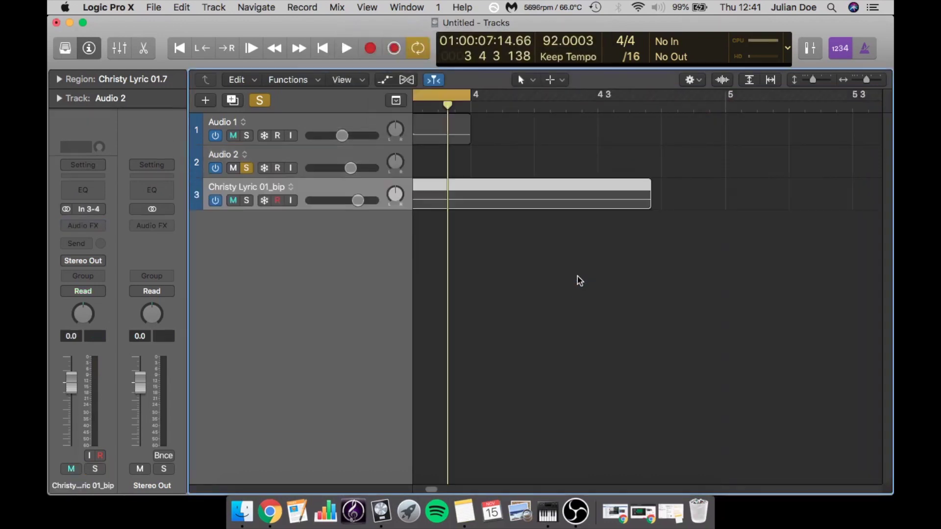
Turn off solo on Audio 2 and reverse the bounced region.
click(248, 168)
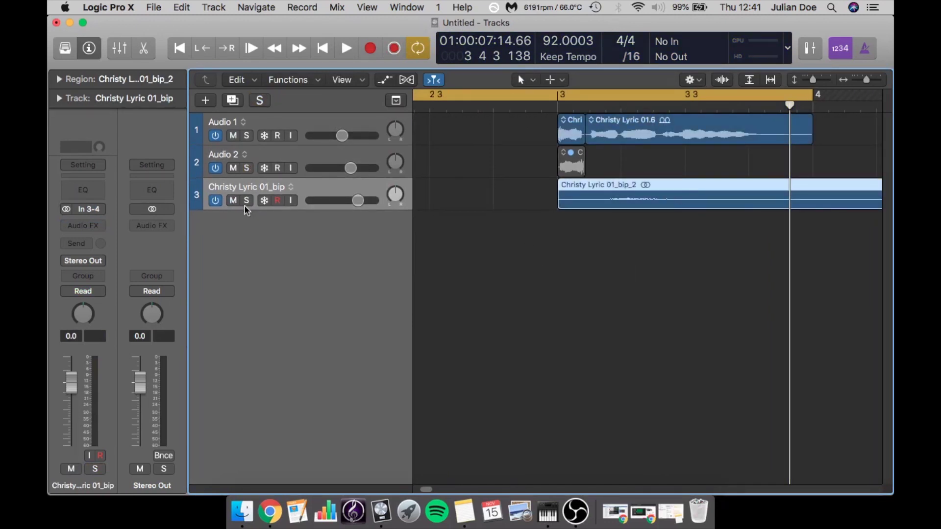
click(58, 79)
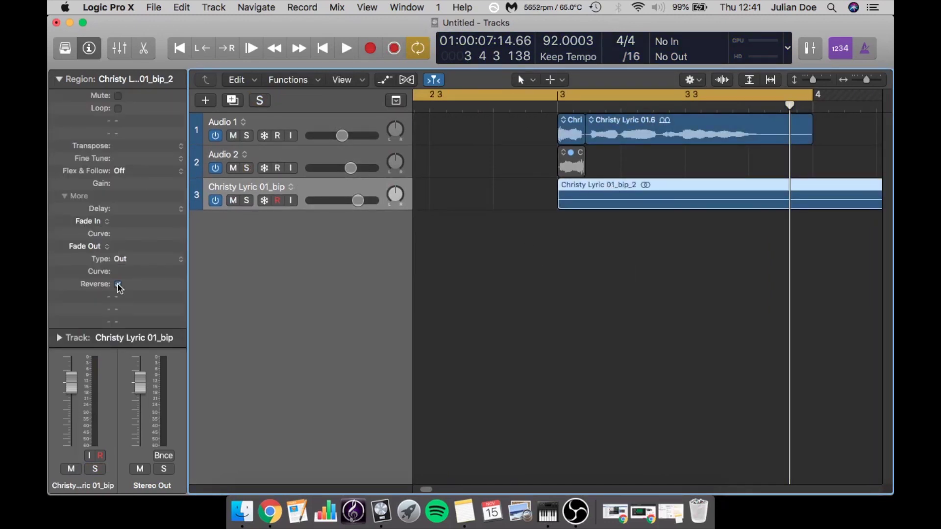
click(59, 80)
Move the reversed region earlier so its swell leads into the vocal at bar 3, and enlarge its track.
drag(723, 188, 314, 325)
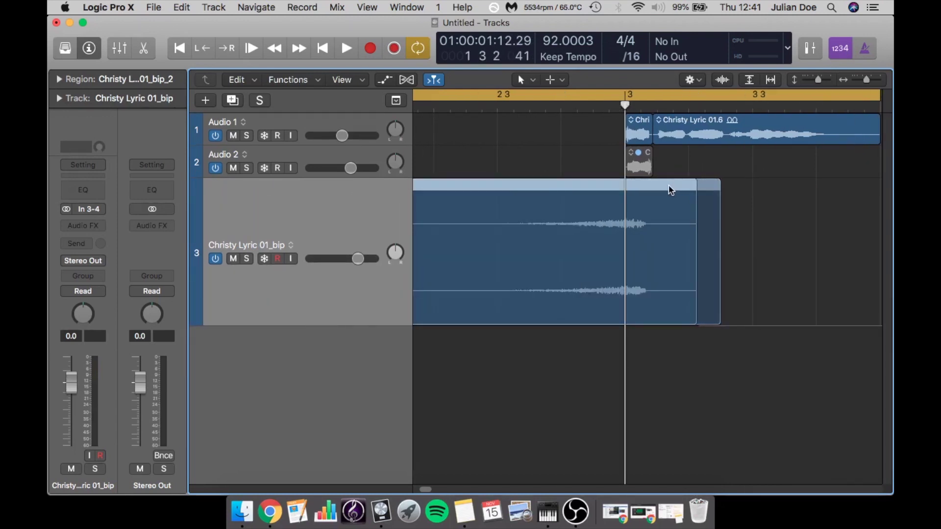
scroll(542, 260, left, 2)
scroll(543, 275, down, 4)
Trim the reversed region's start to bar 2, add a fade-in up to bar 3, and play the result.
drag(479, 320, 522, 320)
drag(524, 192, 626, 208)
key(space)
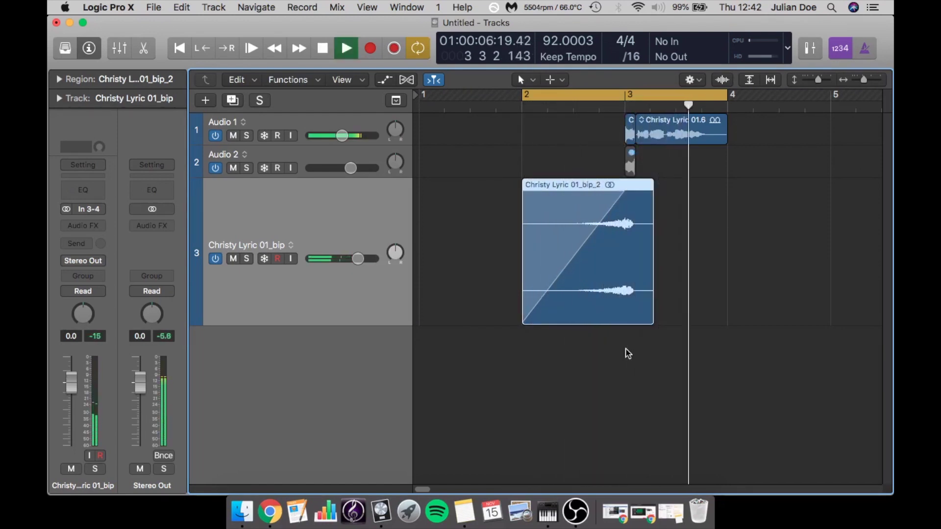
key(space)
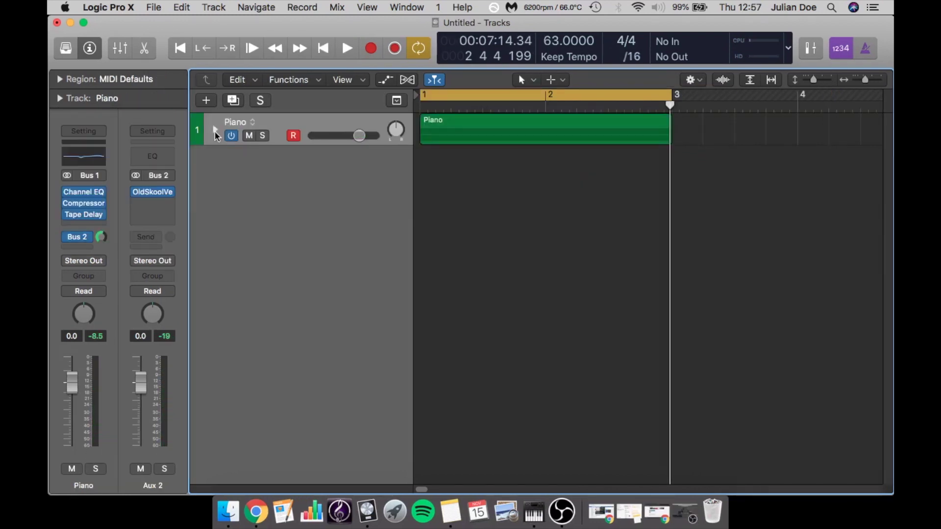
Expand the Piano track stack and play through its right-hand and left-hand parts.
click(215, 131)
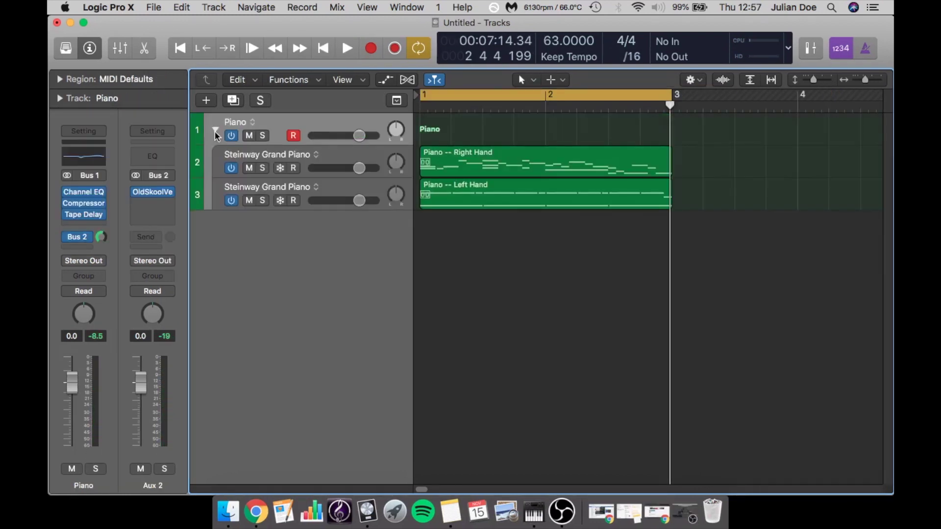
key(space)
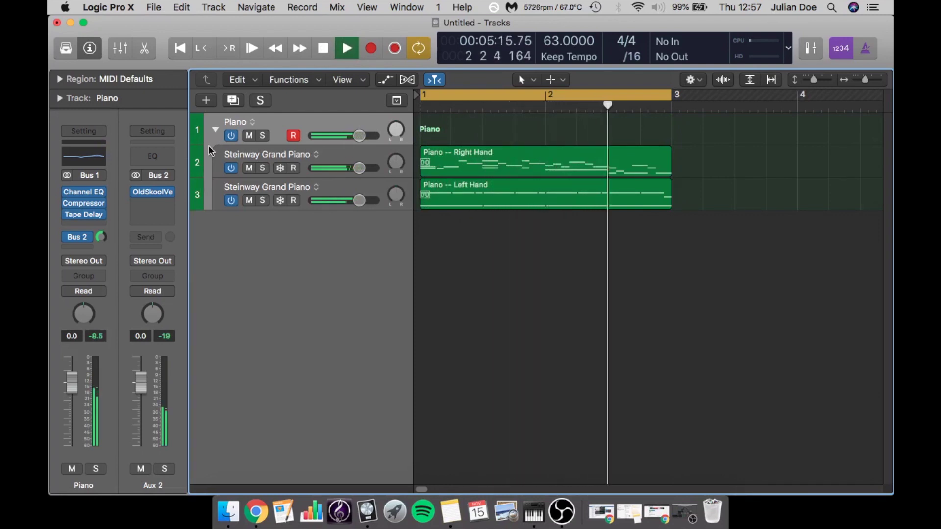
key(space)
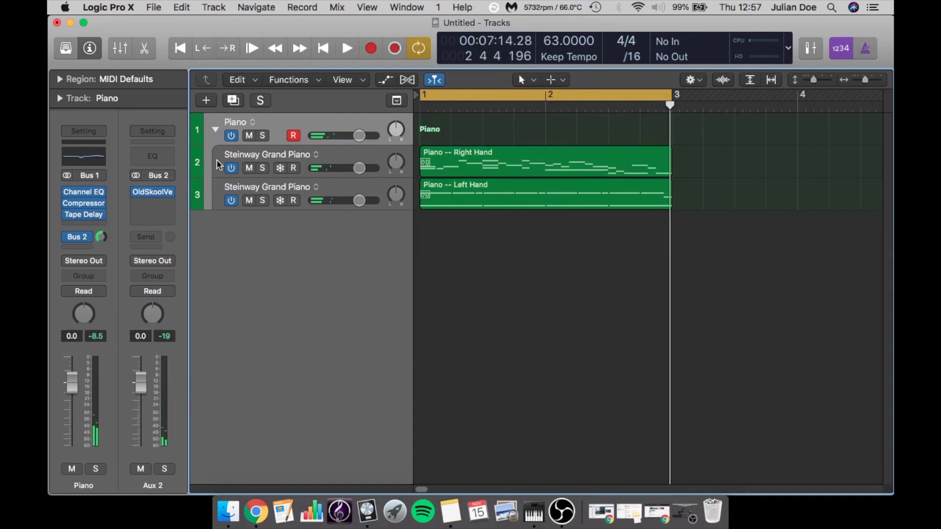
Bounce the Piano track in place to a new track named Piano_bip, keeping volume/pan automation included, and play the result.
click(153, 7)
mouse_move(215, 303)
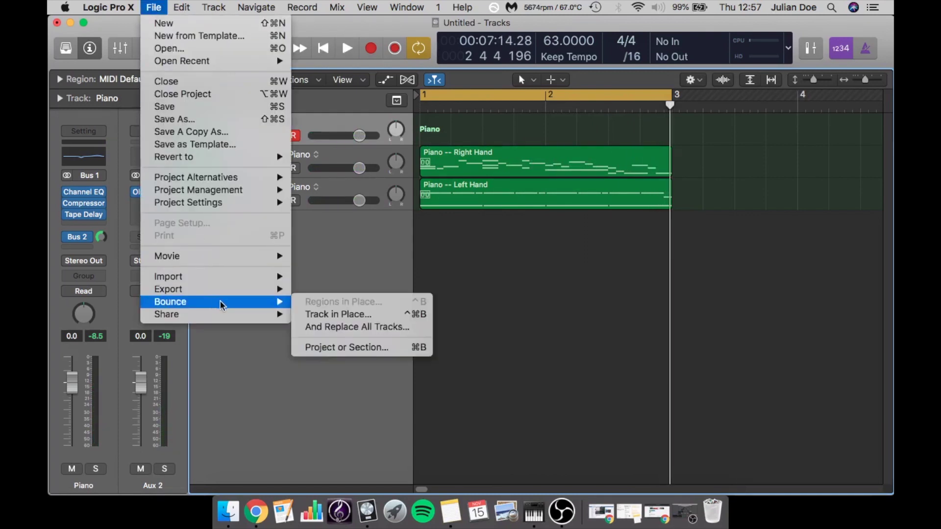
click(388, 314)
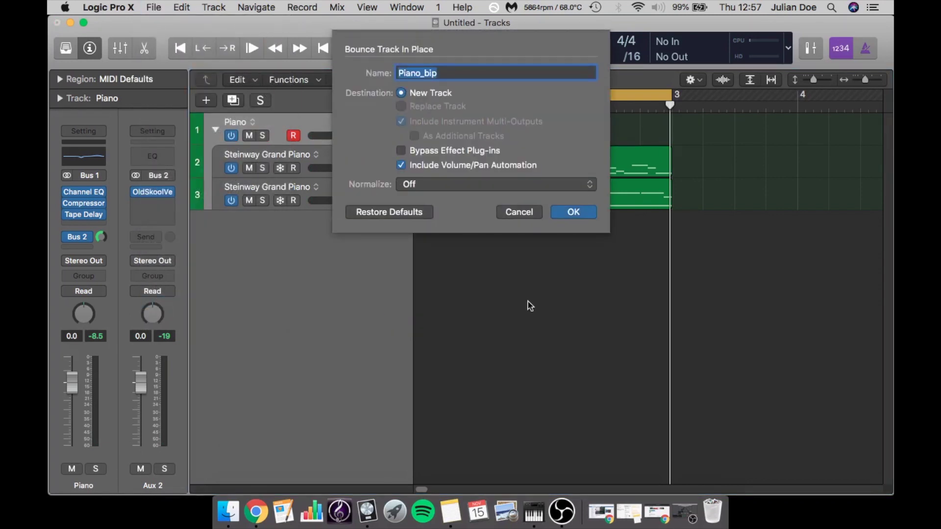
click(585, 212)
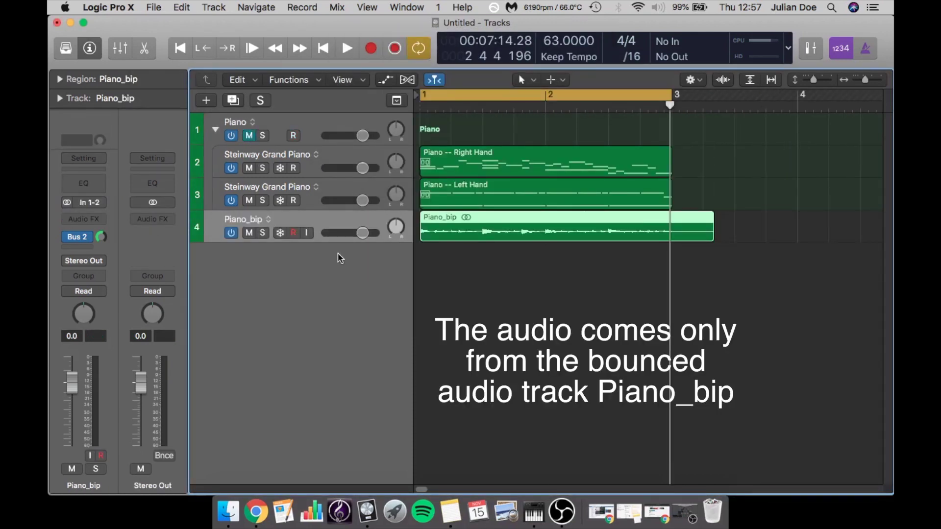
key(space)
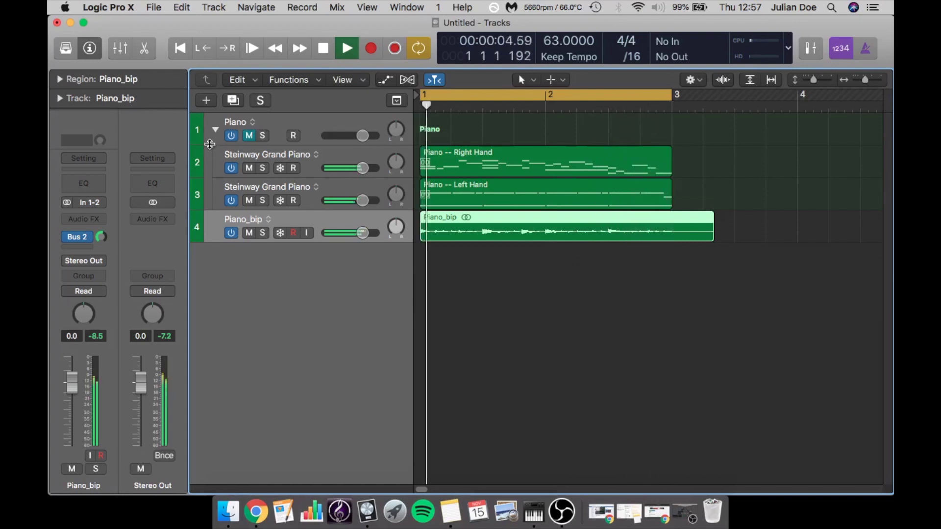
key(space)
Unmute the Piano stack, keep its tracks expanded, and assign the Scissors tool as the secondary pointer tool.
key(ctrl+alt+shift+s)
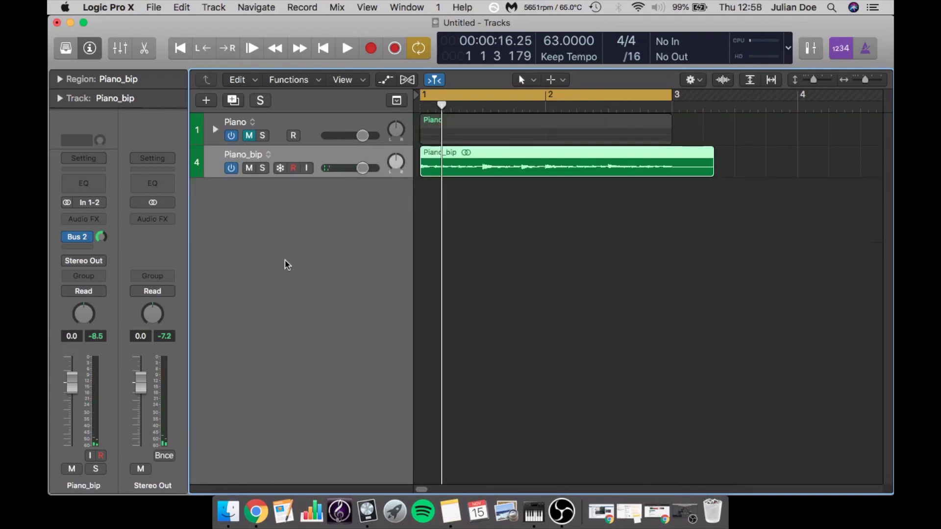
click(214, 129)
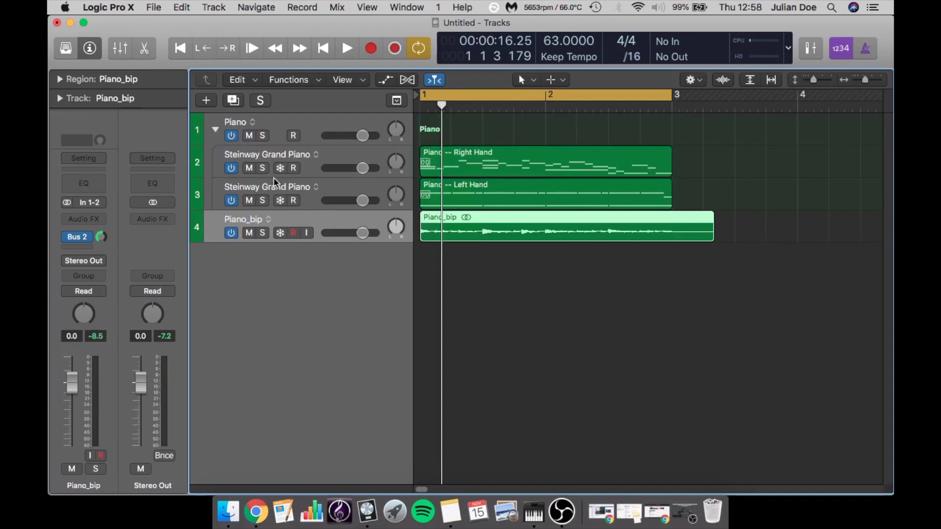
key(super+Down)
key(super+Right)
key(super+Right)
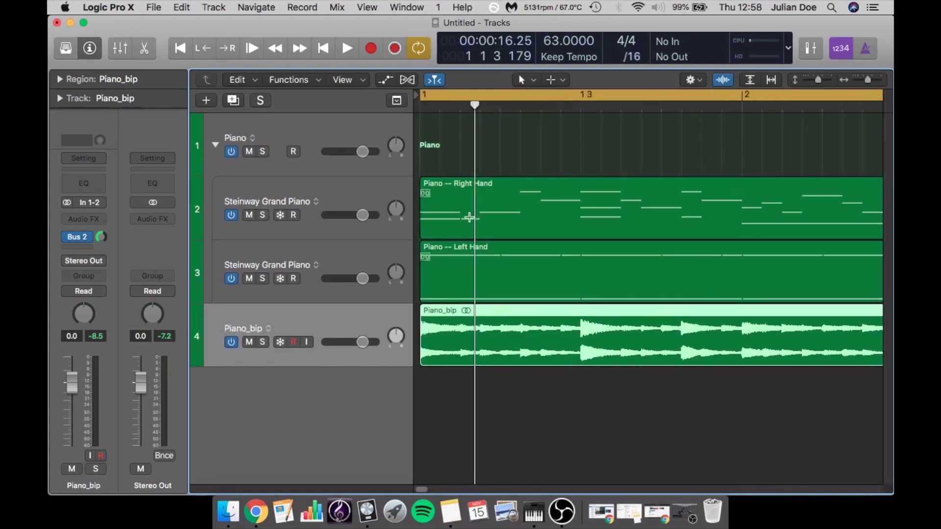
click(556, 79)
click(590, 161)
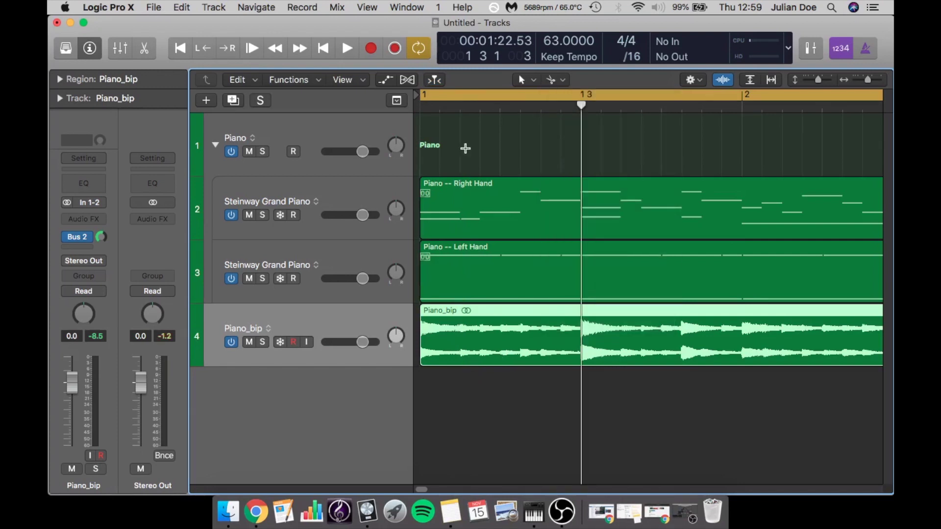
Play the opening, split the Piano_bip region at 1 1 3 and at bar 1 beat 3, and delete the piece between.
key(space)
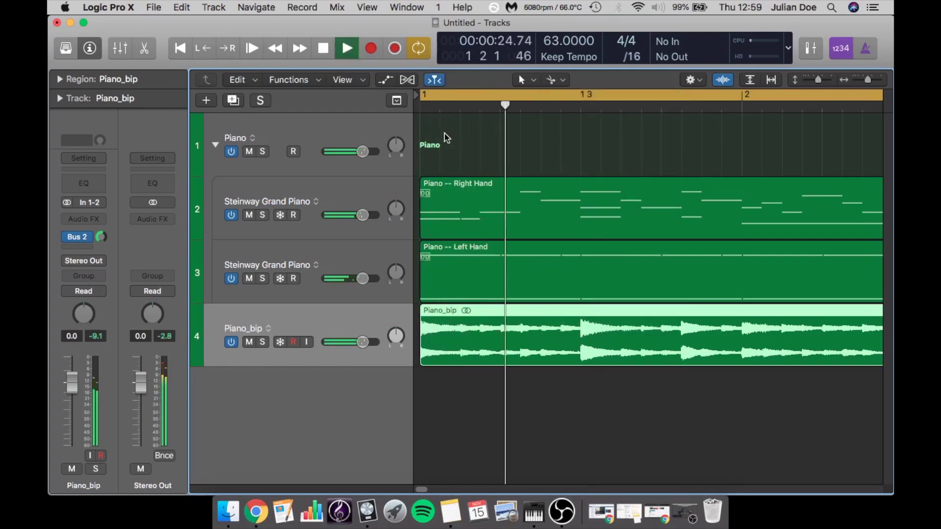
key(space)
key(Return)
key(space)
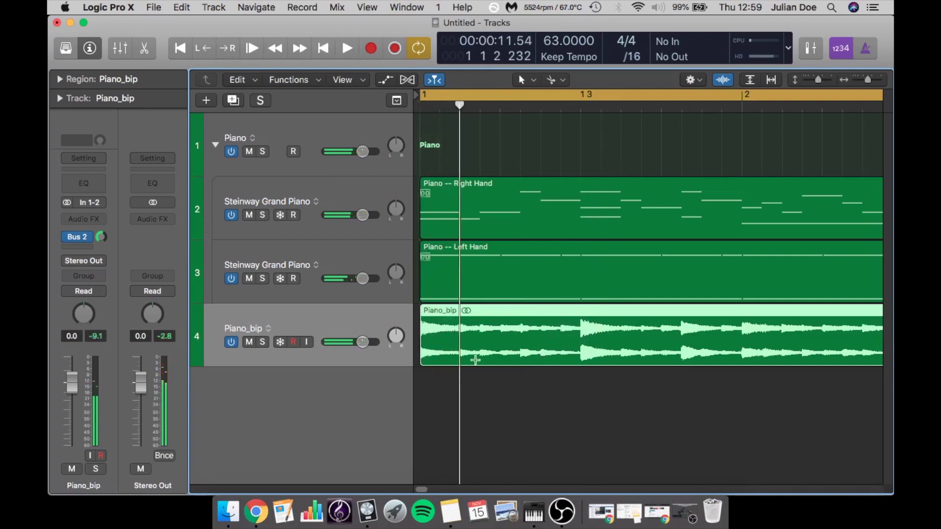
drag(461, 106, 460, 105)
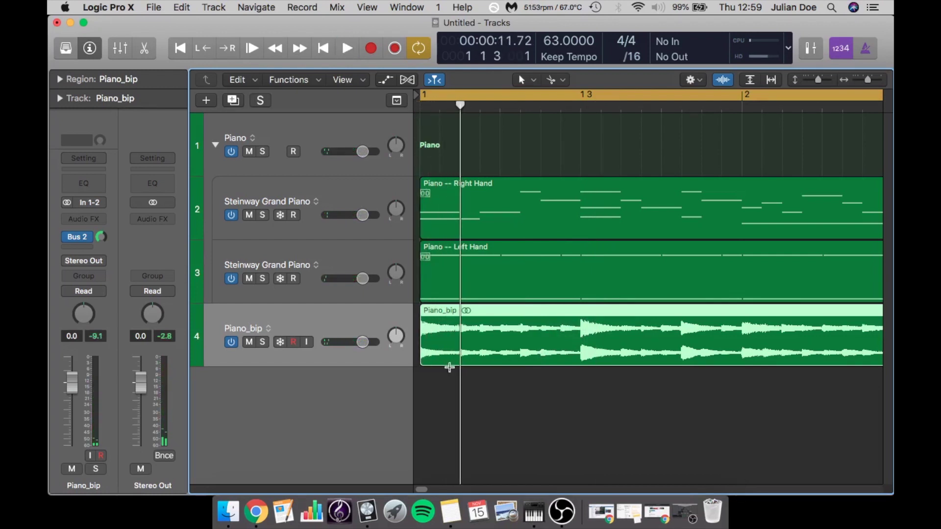
click(460, 357)
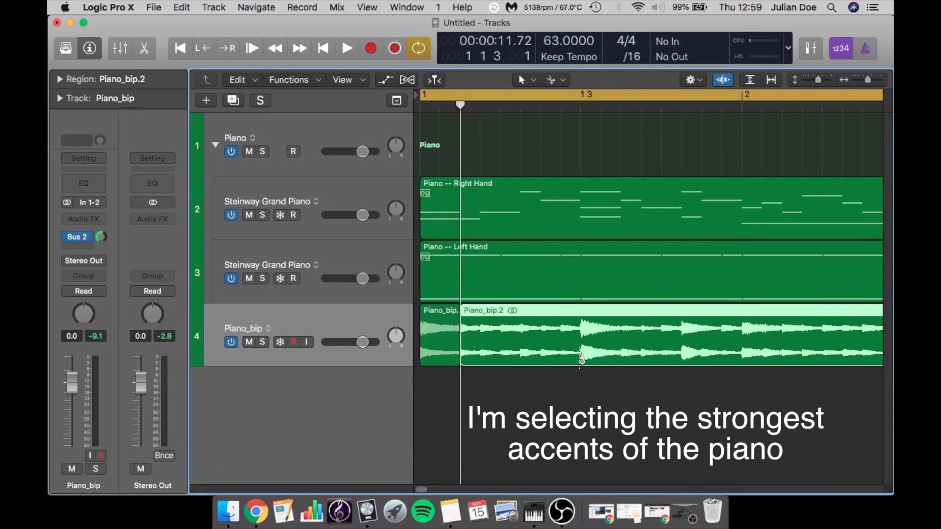
click(580, 358)
click(524, 313)
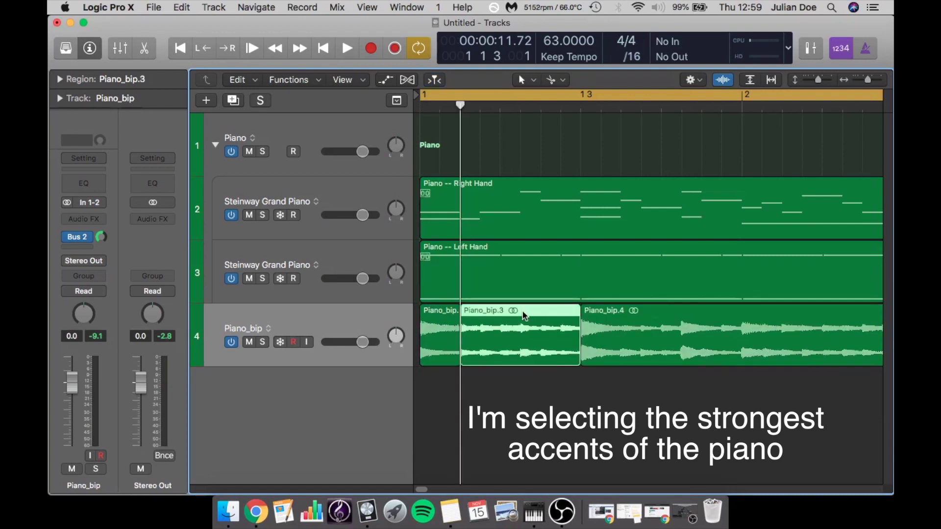
key(Delete)
Play on past bar 1 beat 3 and split the remaining Piano_bip region at 1 3 3.
key(space)
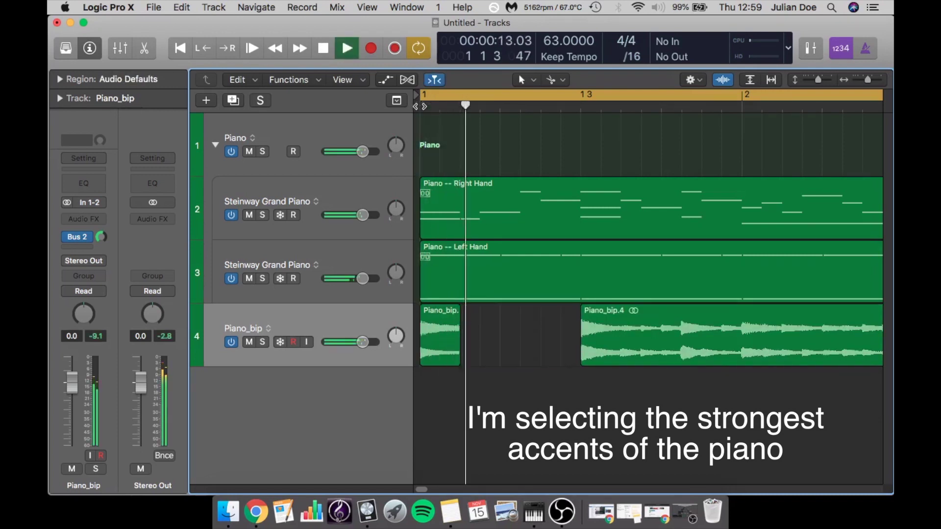
key(space)
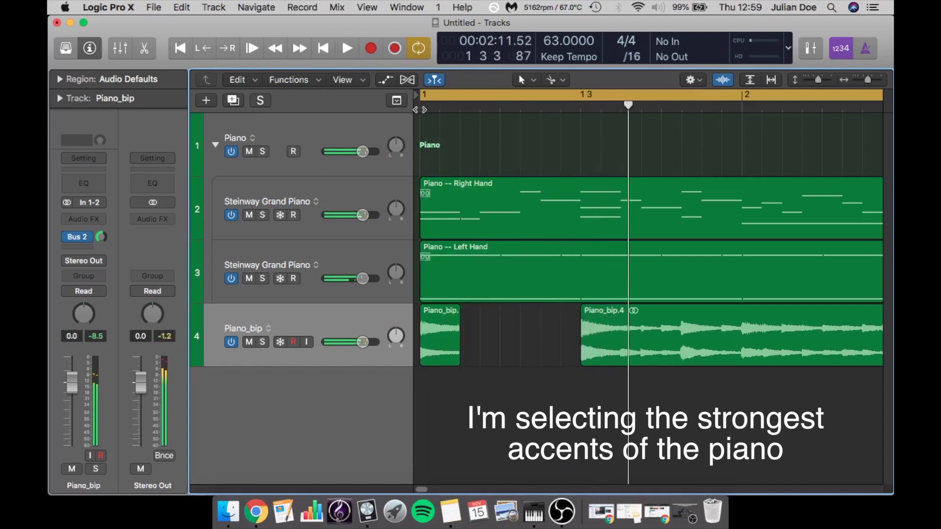
scroll(457, 171, right, 5)
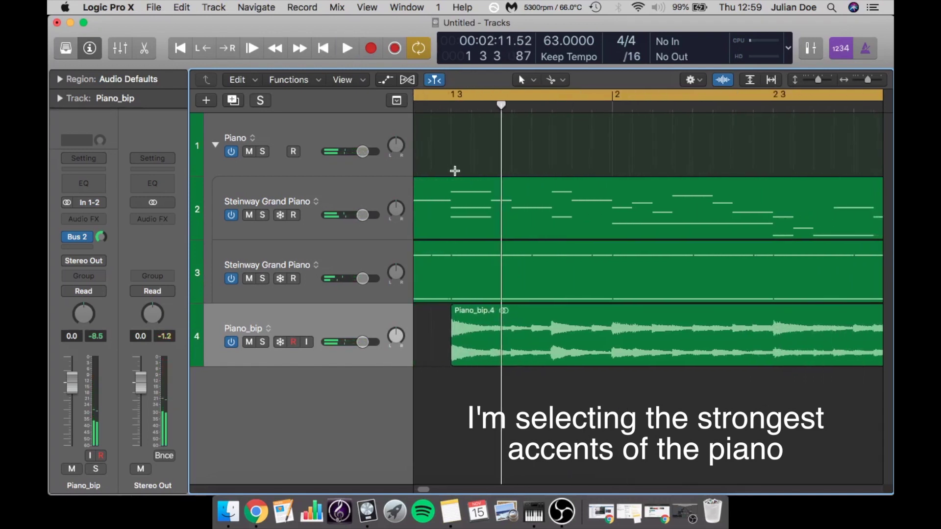
drag(518, 106, 511, 105)
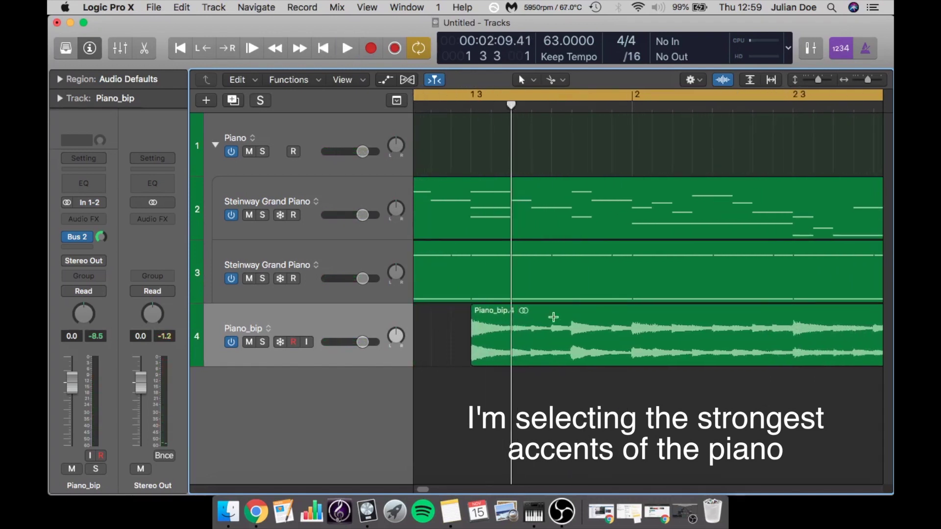
click(513, 357)
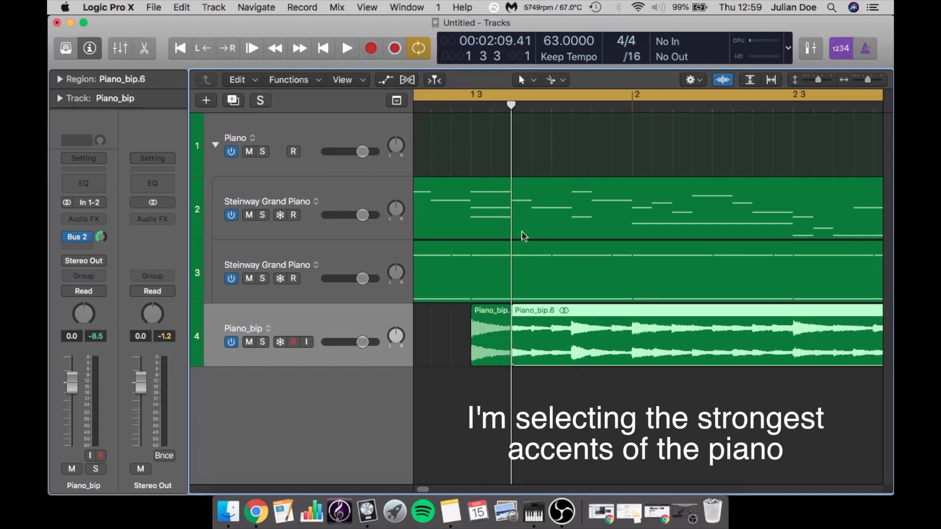
Play the passage again, split the Piano_bip region at the accent just after beat 4 of bar 1, and delete the piece from 1 3 3.
click(468, 105)
key(space)
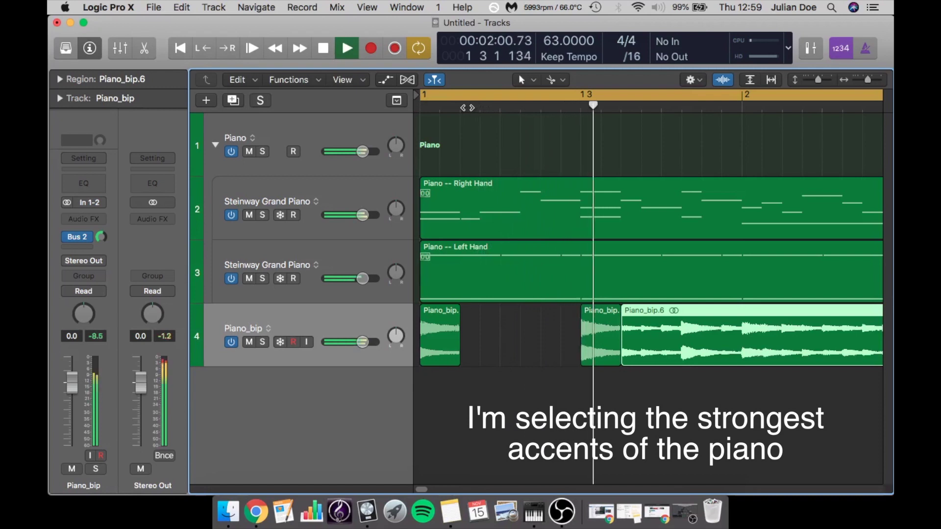
key(space)
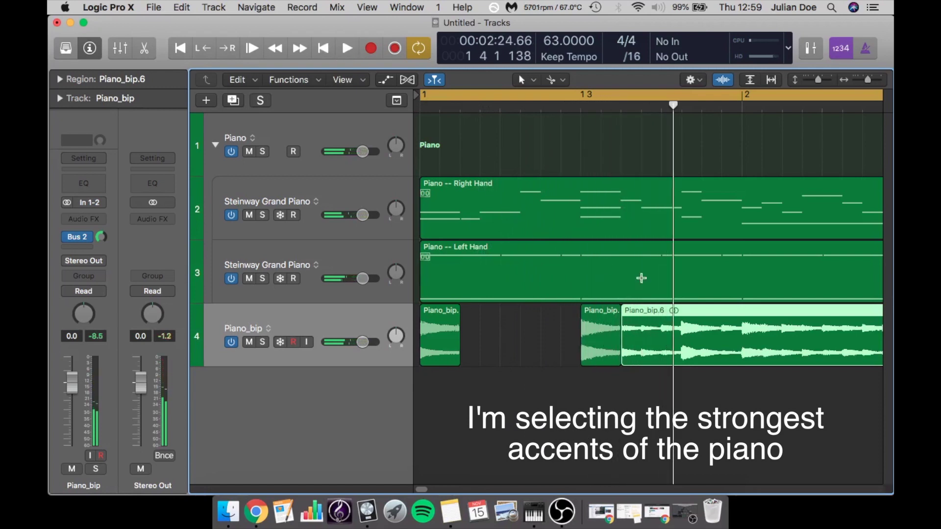
click(681, 356)
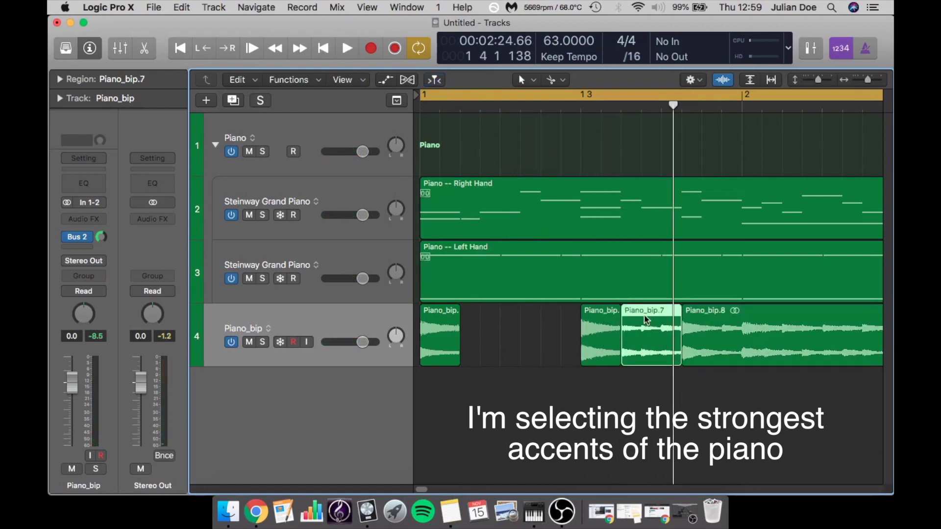
key(Delete)
Play across bar 2, split the Piano_bip region at 1 4 3 and at bar 2, and delete the piece between.
scroll(643, 255, right, 3)
key(space)
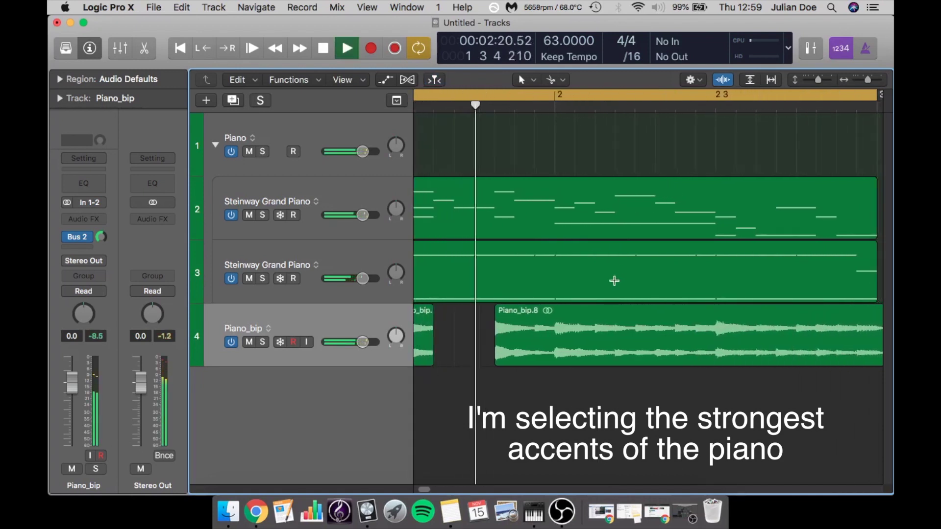
key(space)
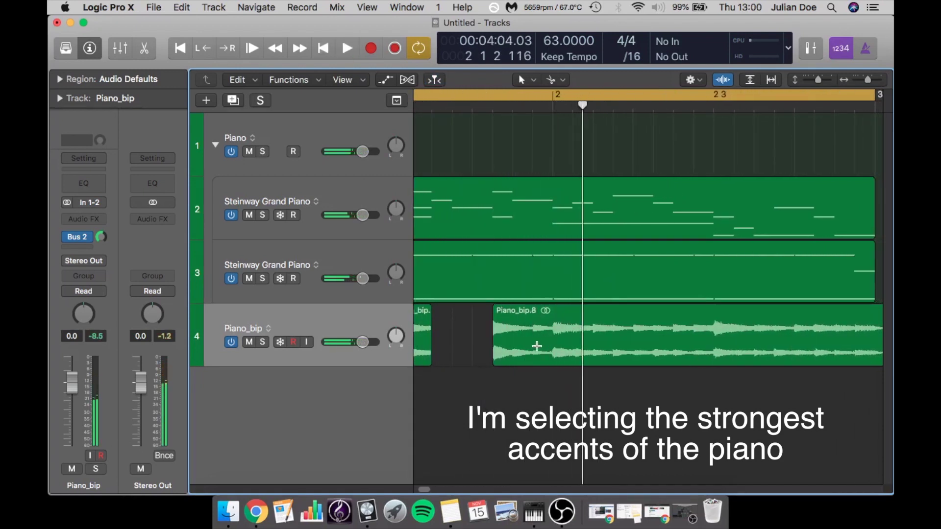
click(511, 98)
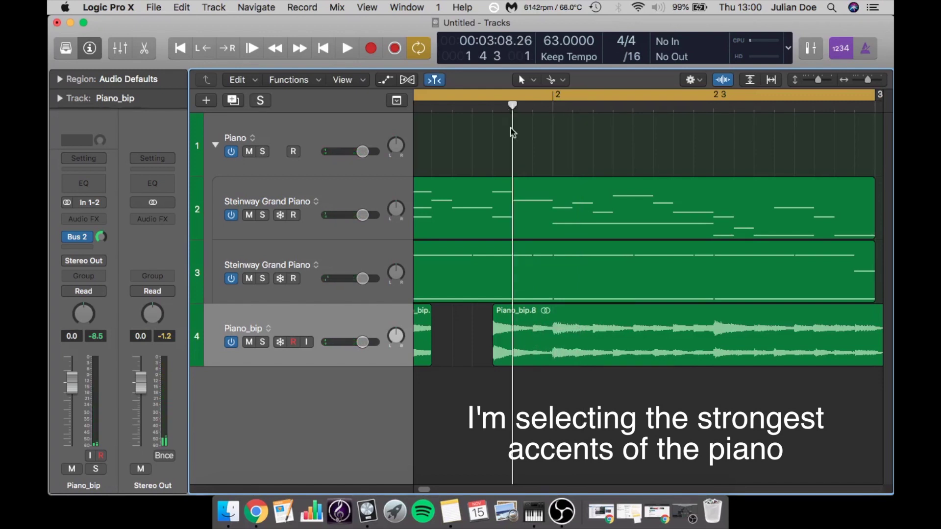
click(513, 359)
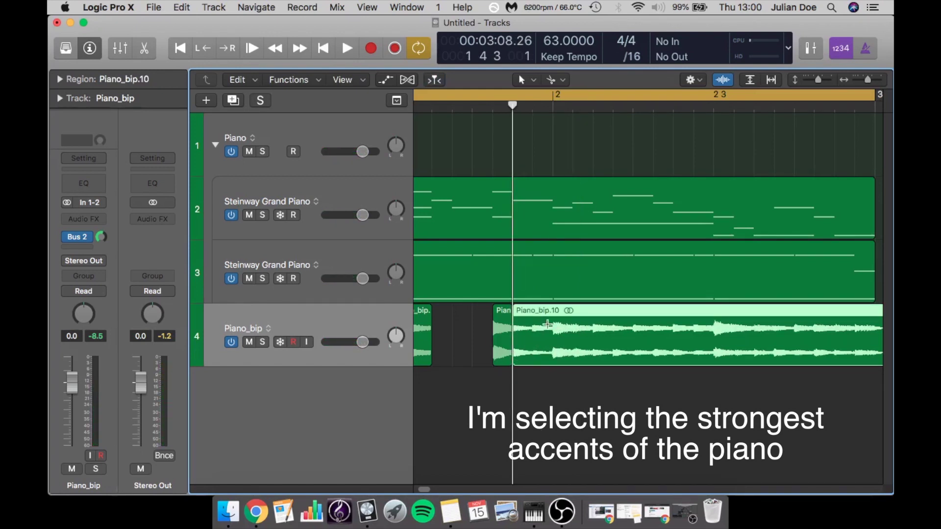
click(553, 356)
click(534, 324)
key(Delete)
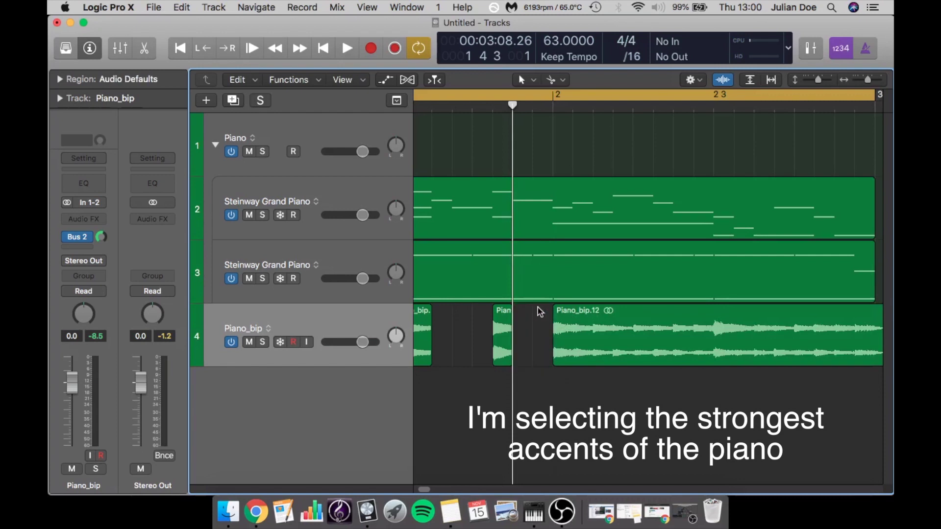
Play the start of bar 2 repeatedly and split the Piano_bip region at 2 1 4, after the opening accent.
key(space)
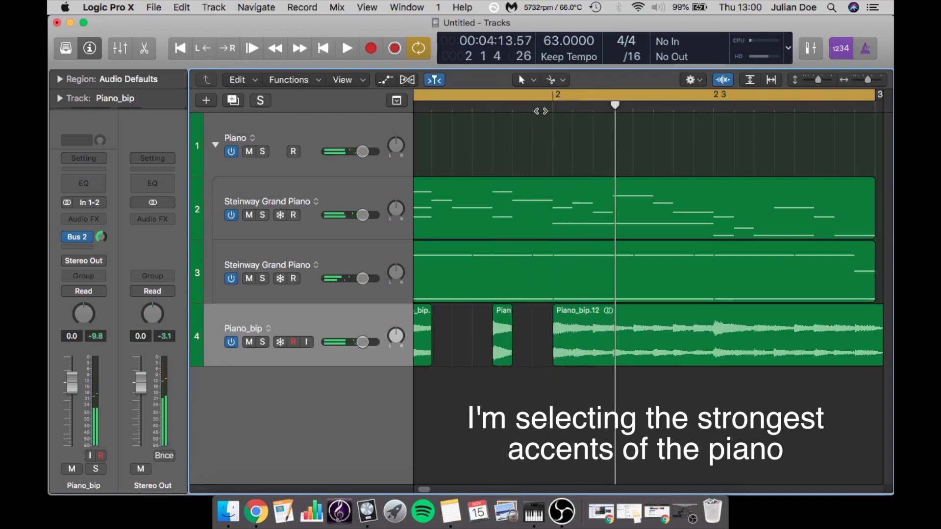
key(space)
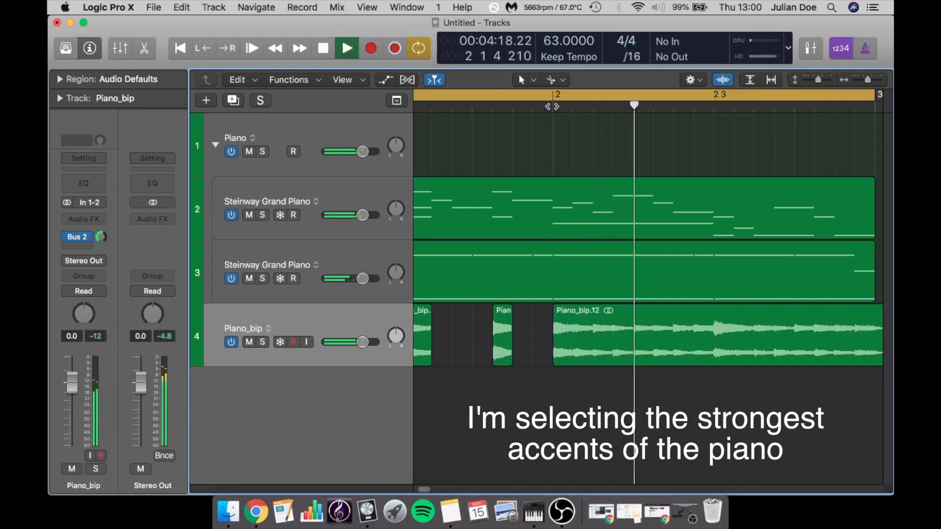
key(space)
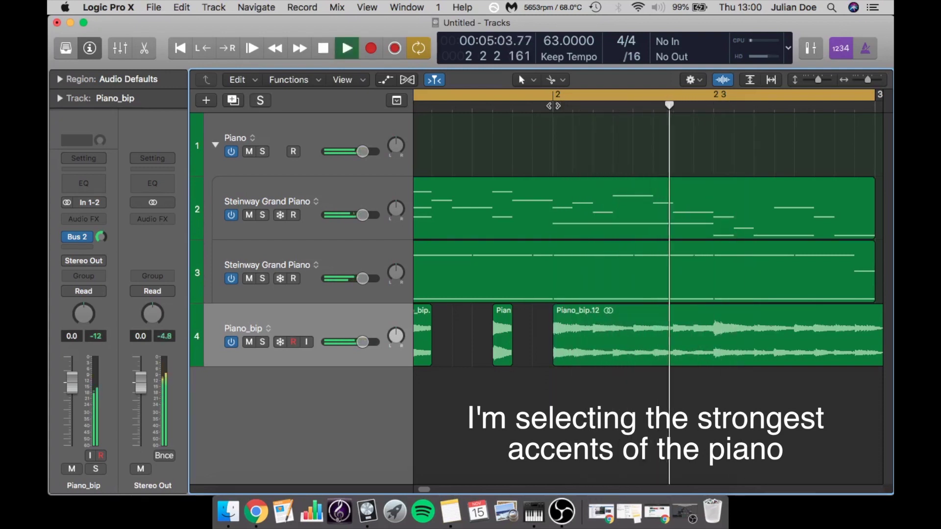
key(space)
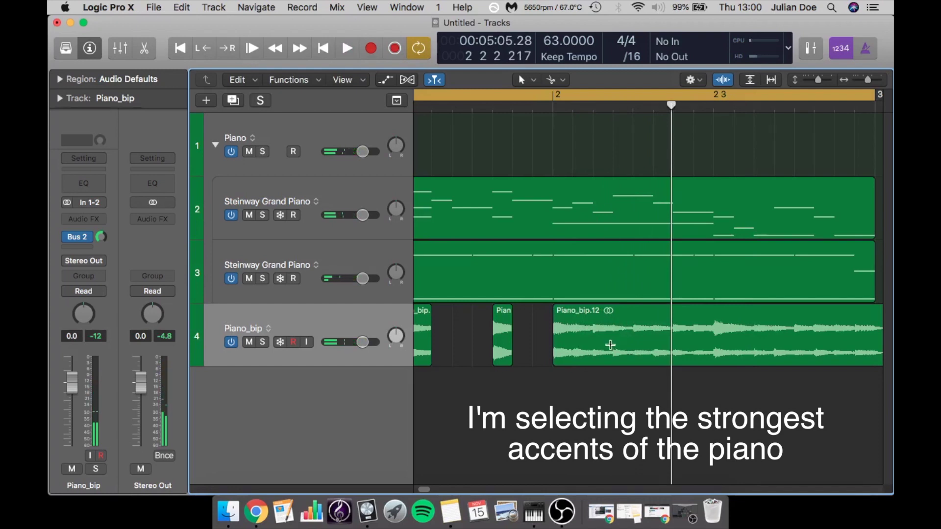
click(614, 339)
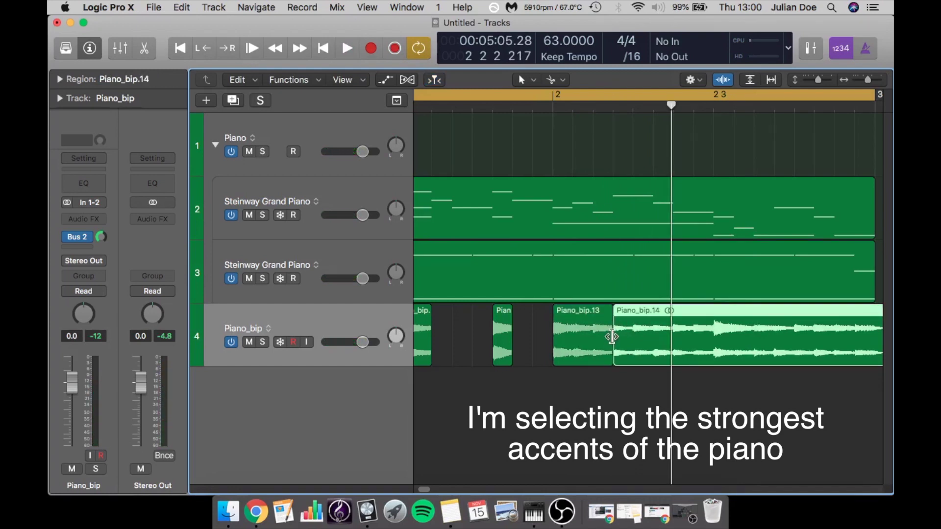
Play up to the next accent, split the Piano_bip region at bar 2 beat 3, and delete the piece from 2 1 4.
key(shift+space)
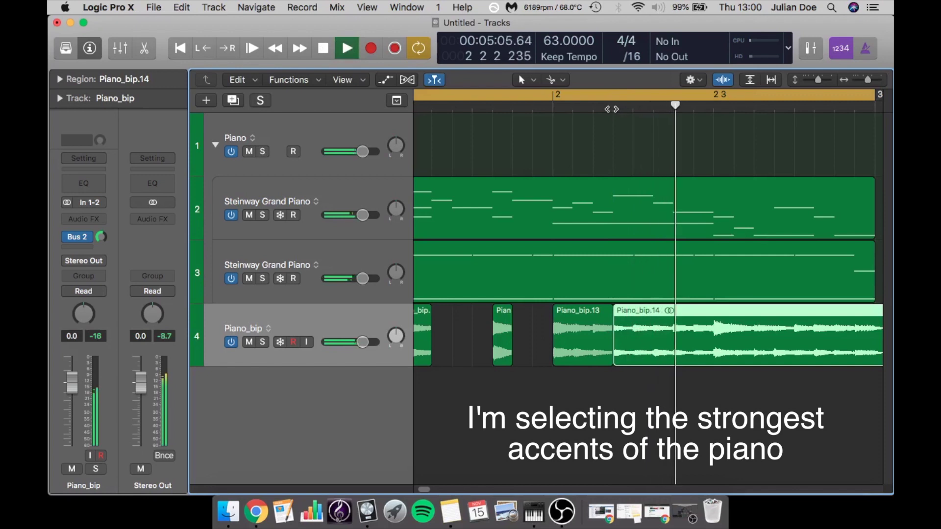
key(space)
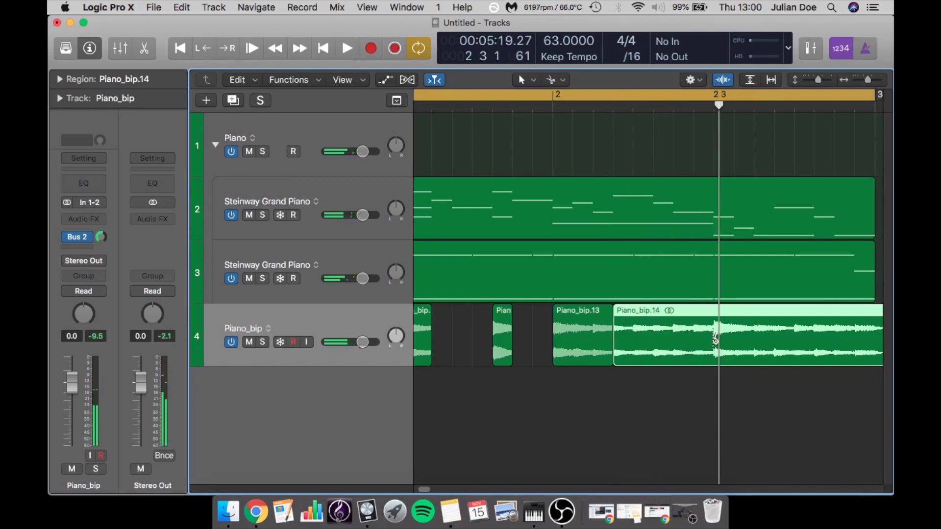
super+click(715, 338)
click(660, 322)
key(Delete)
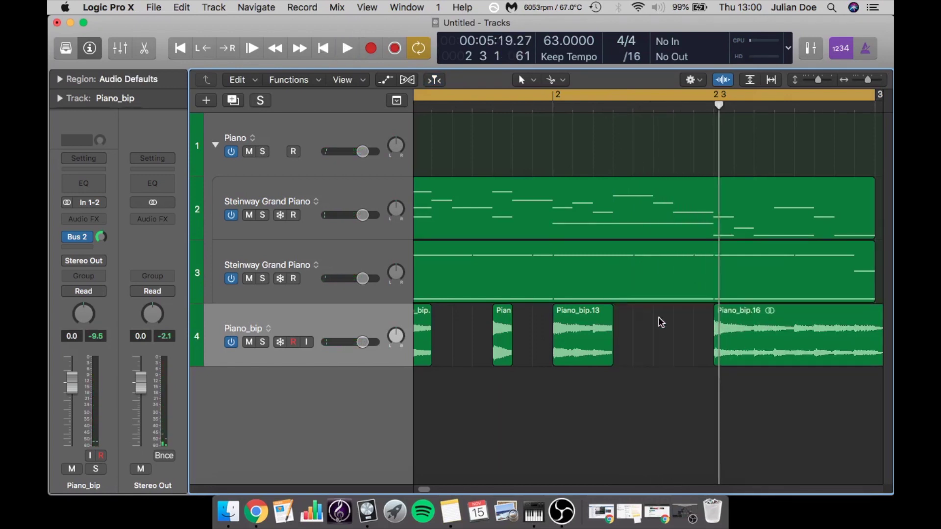
Play bar 2 from beat 3 repeatedly, split the last Piano_bip region at 2 3 4, and trim the remainder's start to 2 4 3.
key(shift+space)
scroll(557, 126, right, 5)
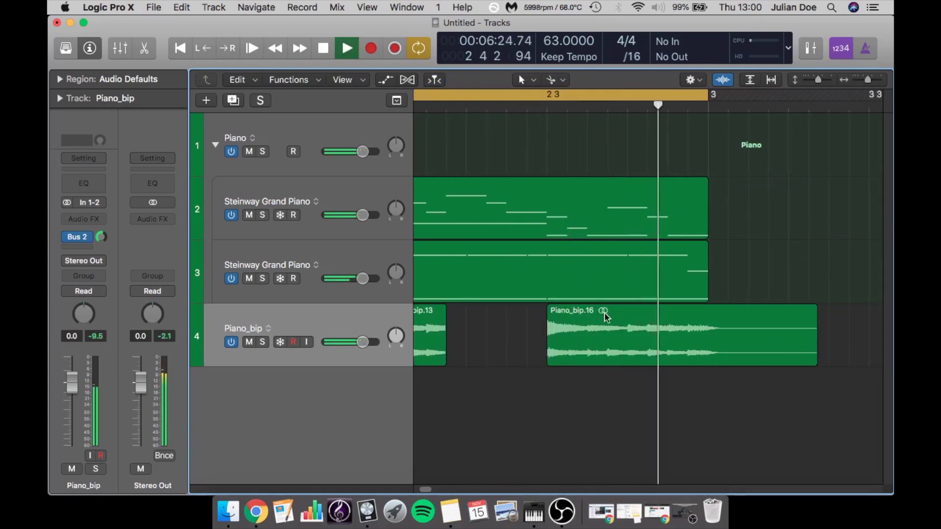
key(space)
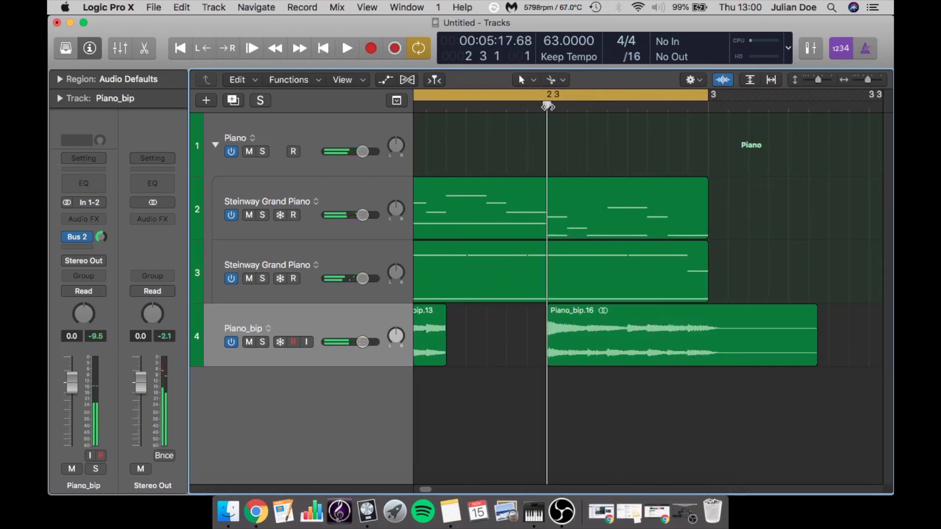
key(space)
key(space)
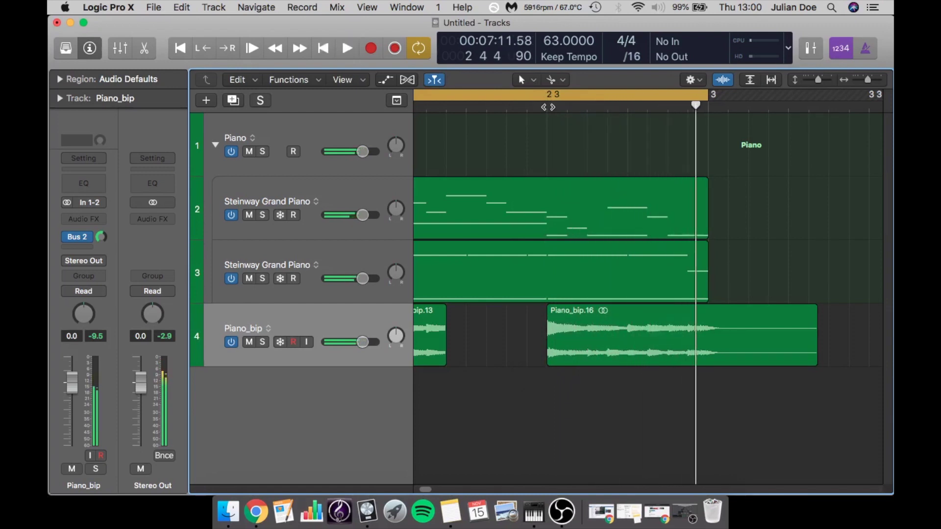
key(space)
key(space)
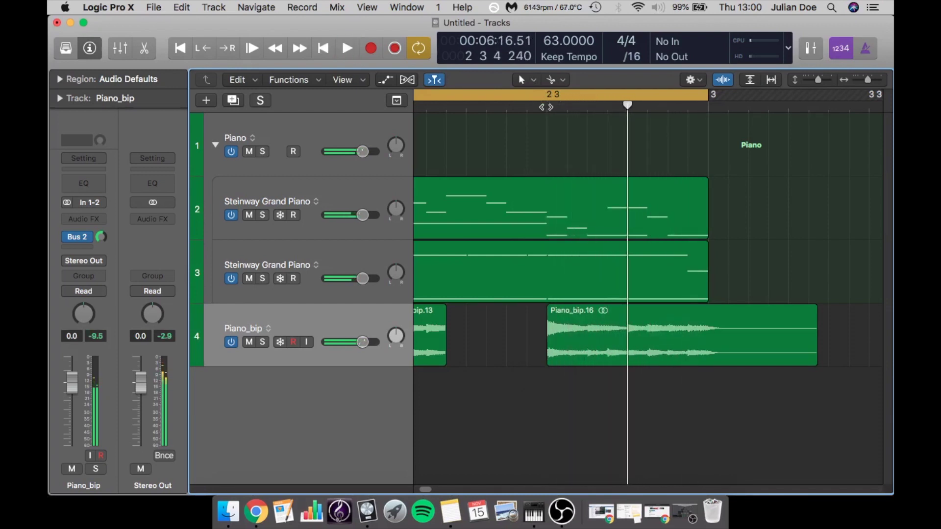
click(607, 105)
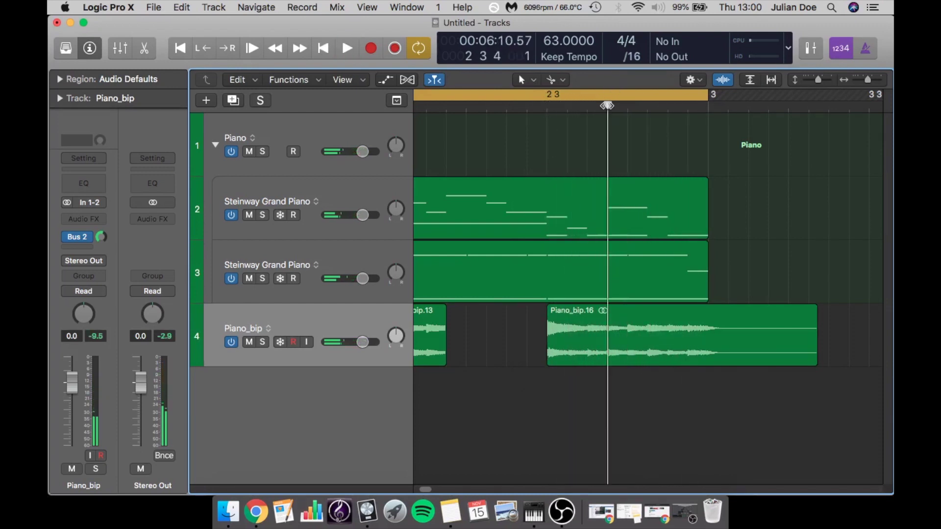
click(609, 341)
drag(611, 362, 668, 357)
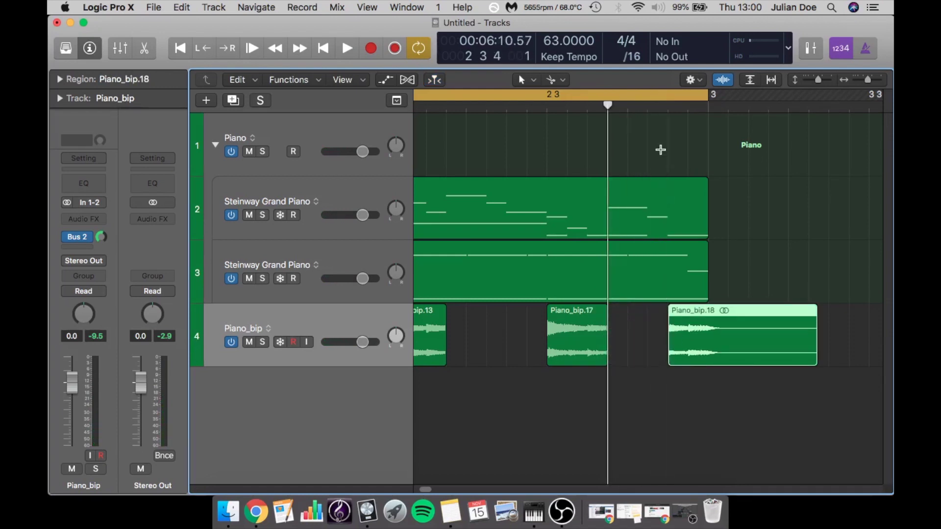
Play from the start, select the Piano_bip track's regions, mute the Piano stack, and play the remaining accents up to bar 2.
key(space)
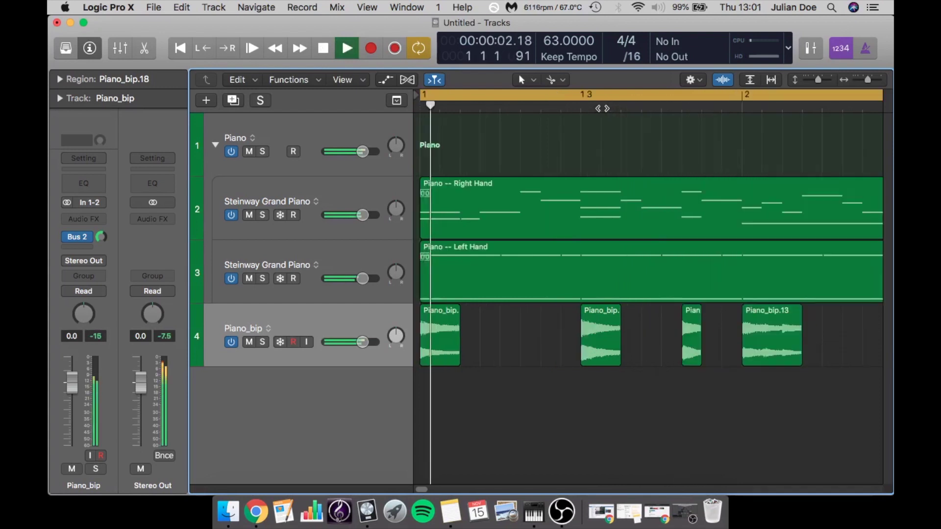
key(space)
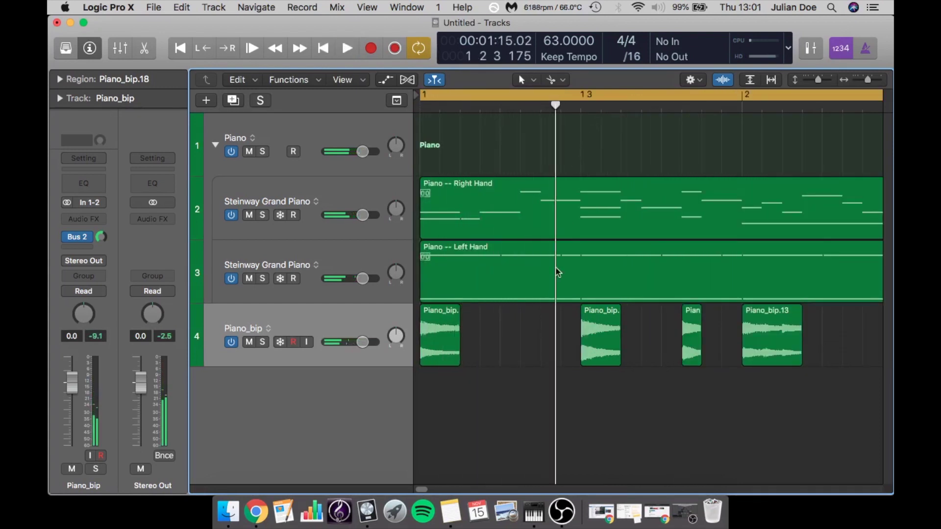
click(312, 328)
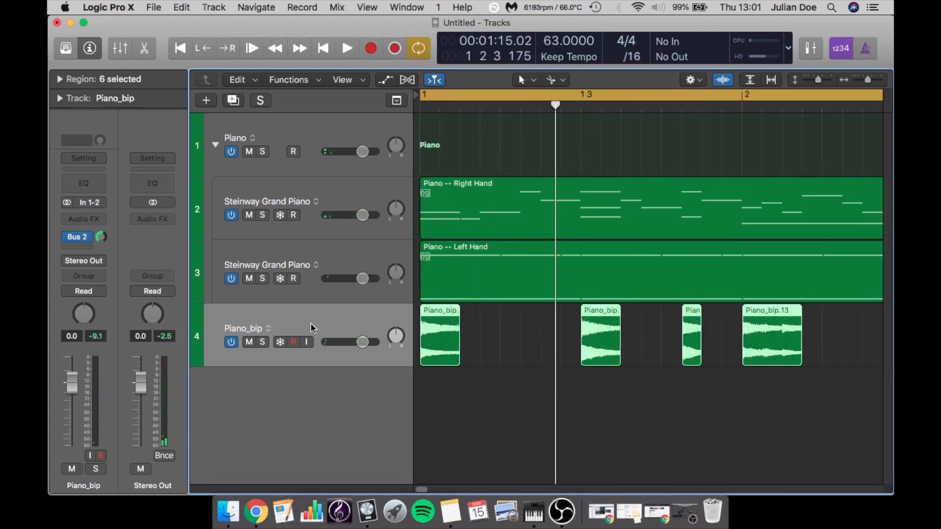
key(space)
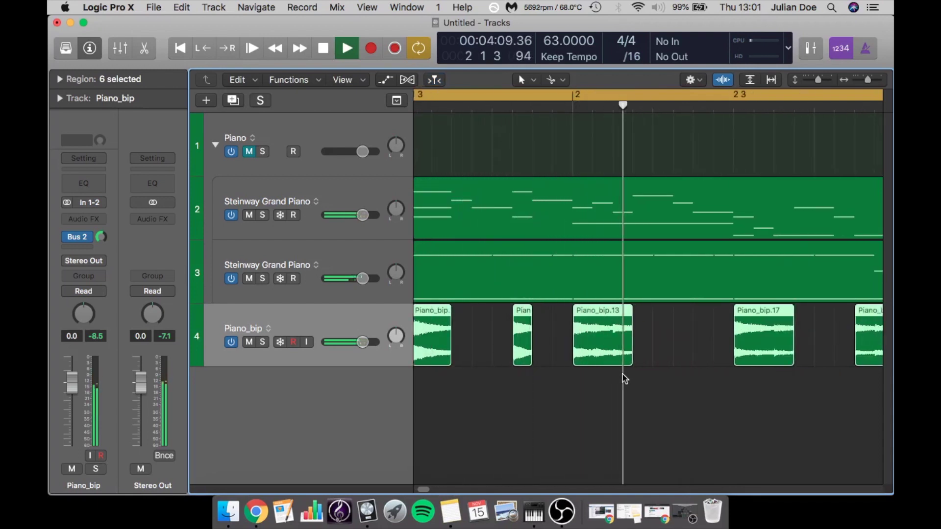
key(space)
Split the Piano_bip region at bar 2 at 2 1 2 and 2 1 3, and the beat 3 region at 2 3 2 and 2 3 3.
drag(629, 361, 524, 362)
click(525, 360)
click(544, 348)
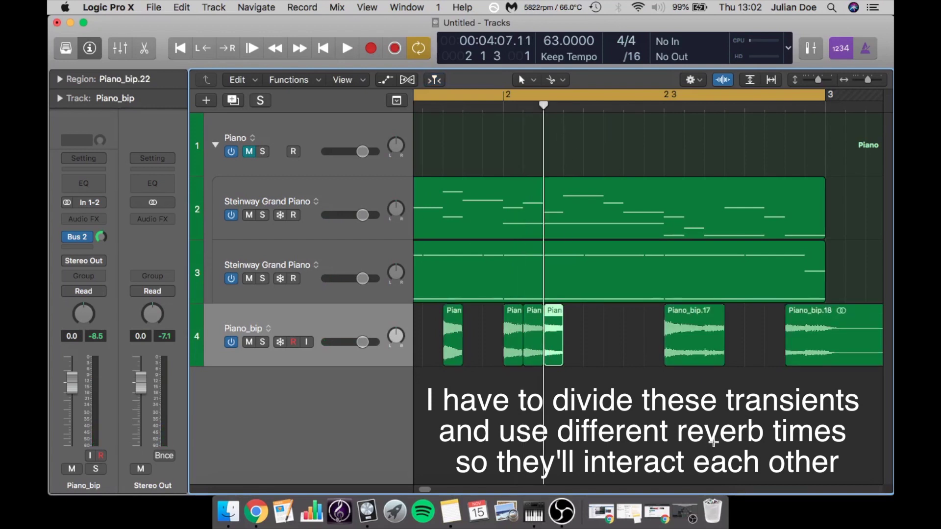
scroll(571, 134, right, 5)
click(558, 105)
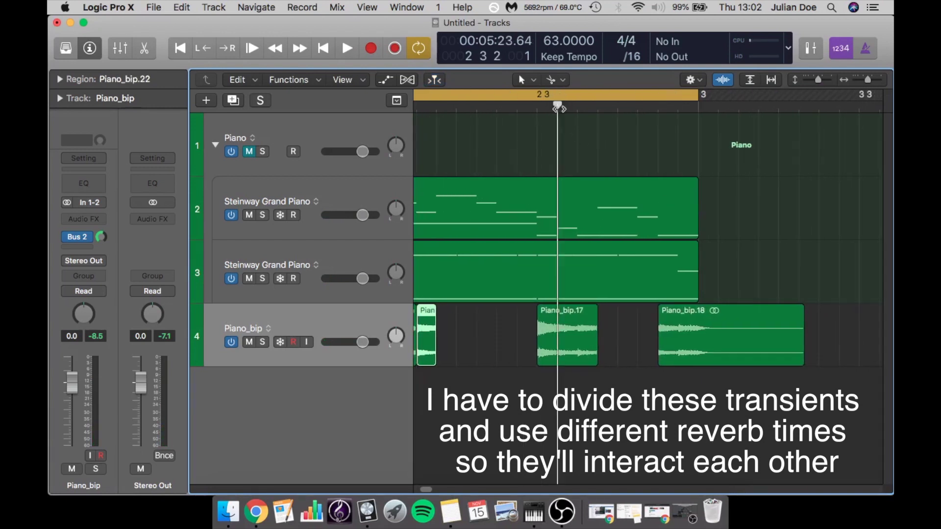
click(558, 354)
click(576, 98)
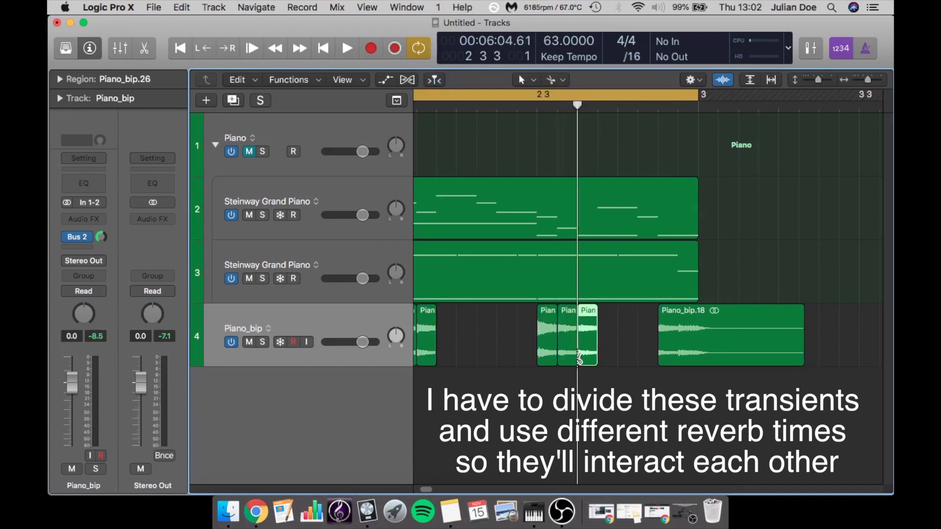
Split the last Piano_bip region at 2 4 4, shorten its tail to about 3 1 3, and play the divided accents.
click(677, 105)
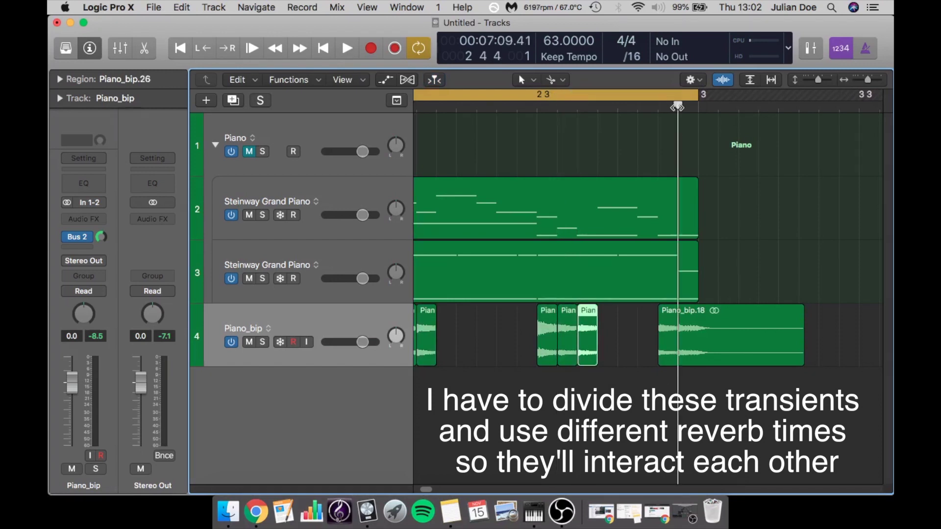
click(679, 357)
drag(799, 361, 740, 367)
key(space)
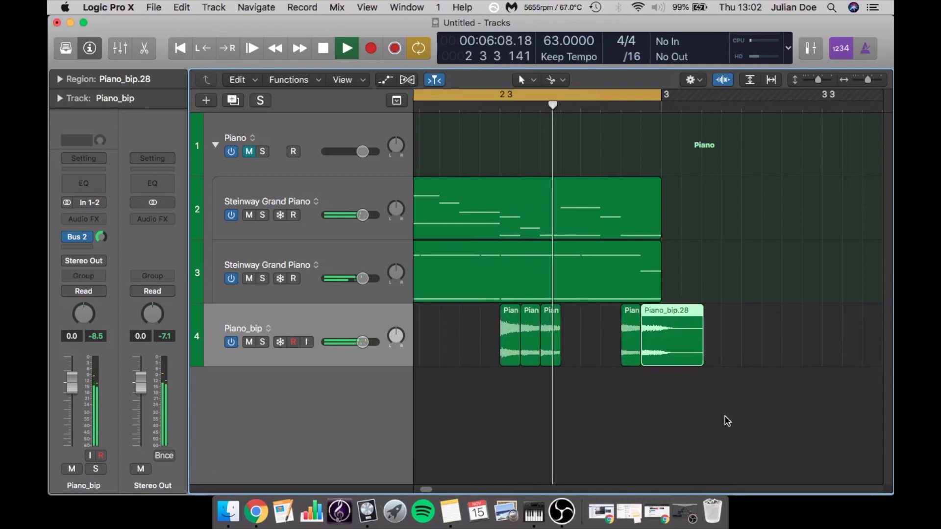
key(space)
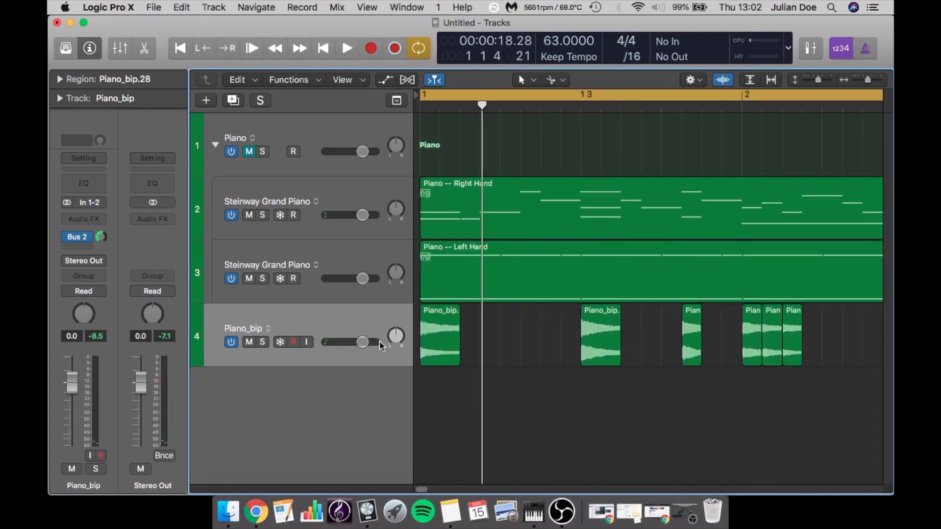
Create a new audio track below Piano_bip and name it Piano bip 2.
double_click(245, 394)
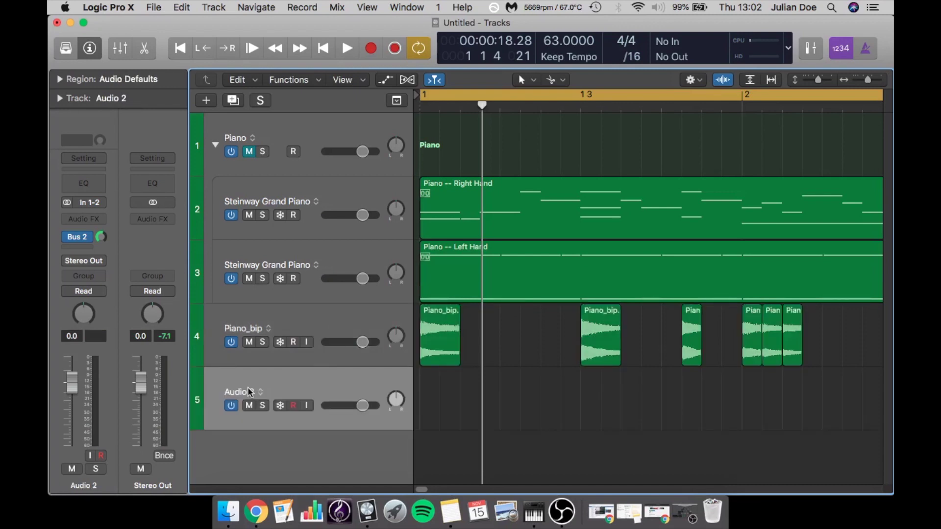
double_click(245, 394)
text(Piano bip 2)
key(Return)
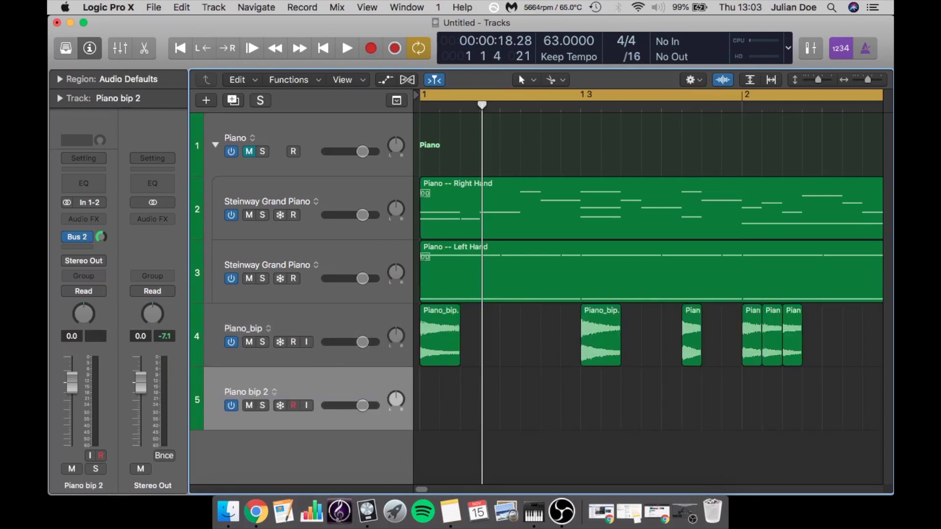
Move the Piano_bip regions at 2 1 2, 2 3 2 and 2 4 4 to the Piano bip 2 track.
scroll(724, 374, right, 5)
drag(629, 338, 630, 405)
drag(790, 313, 790, 380)
scroll(661, 313, right, 5)
drag(684, 318, 684, 382)
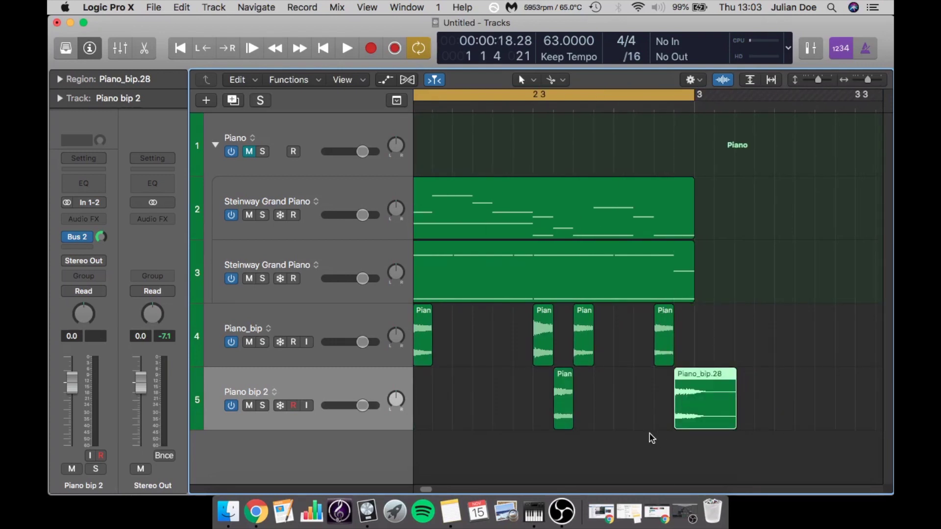
Create another audio track below Piano bip 2 and name it Piano bip 3.
scroll(647, 436, left, 8)
double_click(263, 455)
double_click(271, 435)
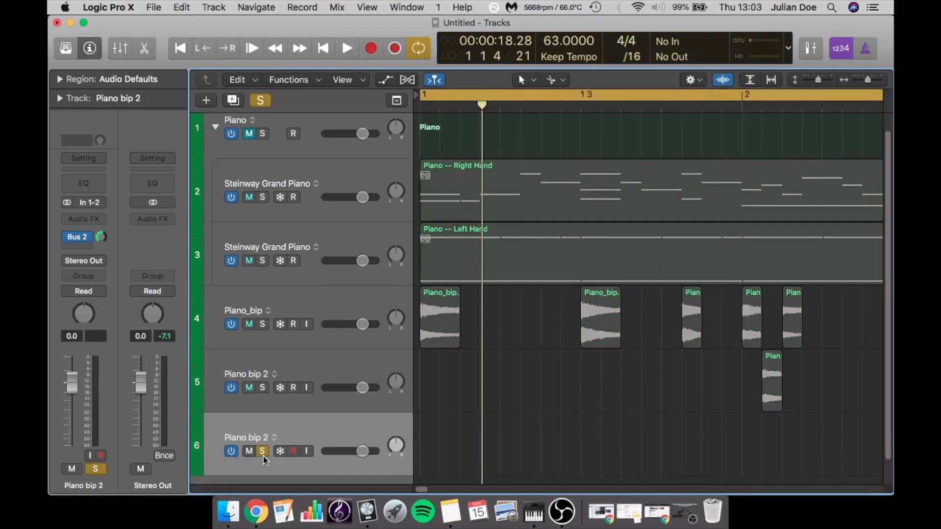
text(Piano bip 3)
key(Return)
Move the Piano_bip regions at 2 1 3, 2 3 3 and 1 4 2 to the Piano bip 3 track.
click(743, 332)
scroll(743, 332, right, 5)
drag(601, 313, 602, 432)
scroll(603, 432, right, 6)
drag(546, 319, 551, 428)
scroll(552, 425, left, 10)
click(330, 305)
drag(693, 299, 693, 437)
scroll(807, 384, right, 10)
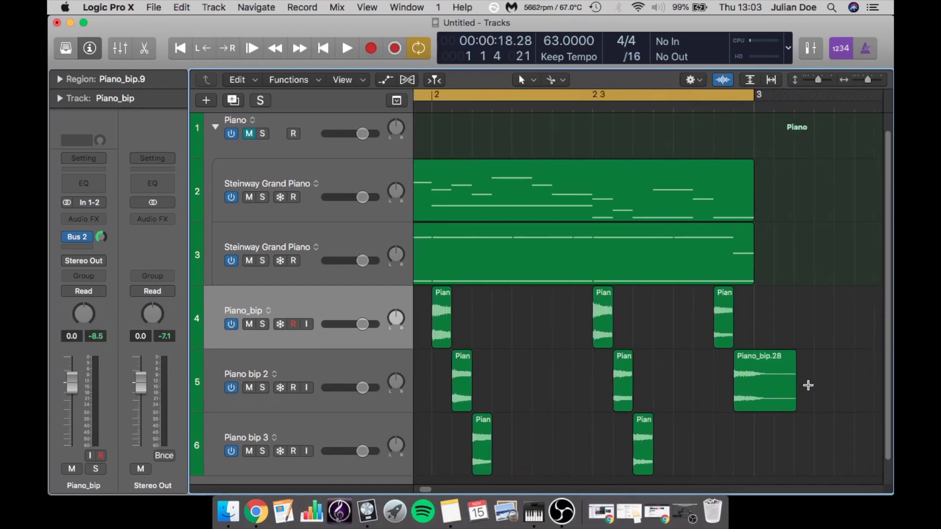
scroll(808, 383, left, 5)
scroll(807, 383, left, 5)
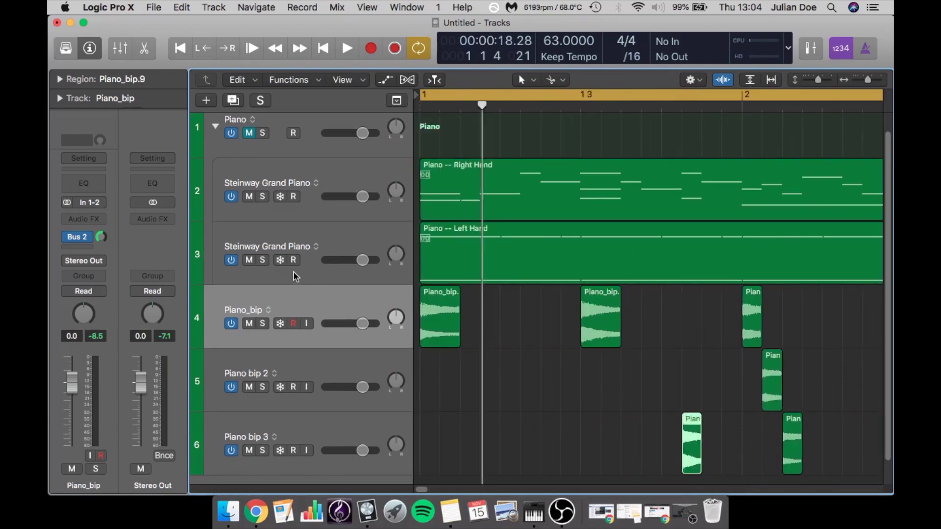
Copy the OldSkoolVerb insert from Aux 2 to the Piano_bip channel and remove that channel's Bus 2 send.
click(116, 52)
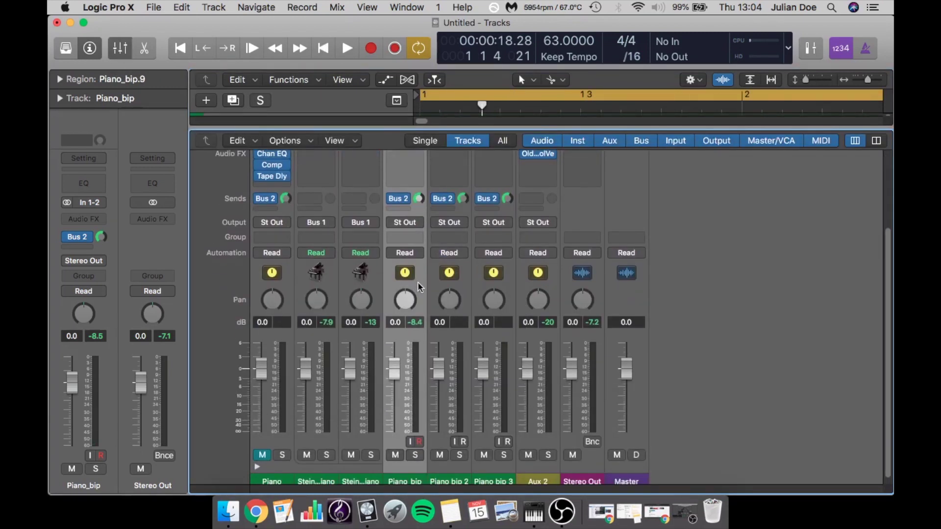
scroll(418, 281, up, 4)
drag(538, 255, 408, 261)
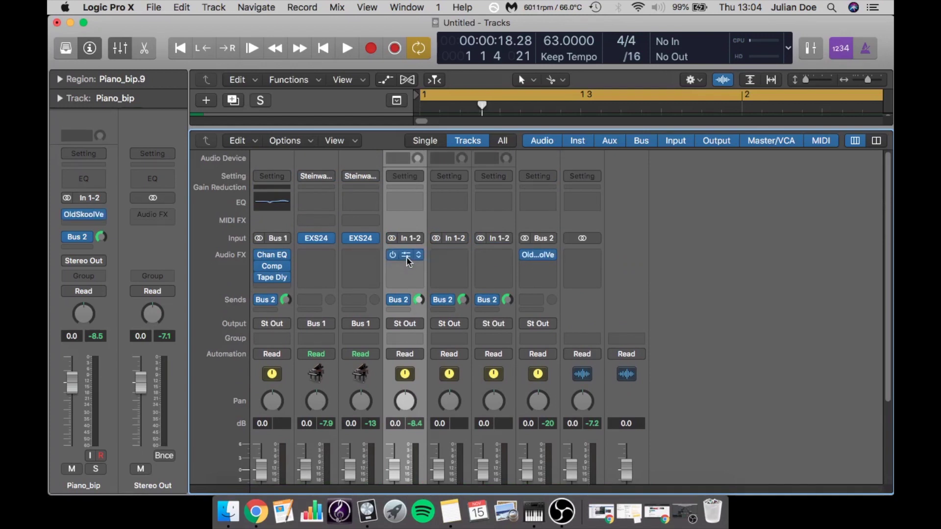
key(x)
Solo and play the Piano_bip track, set OldSkoolVerb's Space to 102, and listen to the reverberated accents.
click(251, 332)
click(262, 323)
key(space)
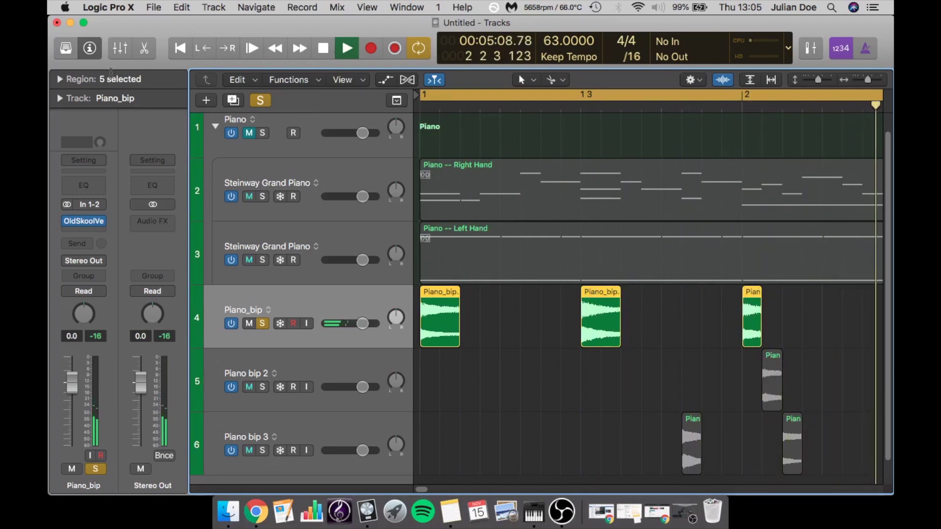
click(84, 221)
drag(137, 164, 137, 162)
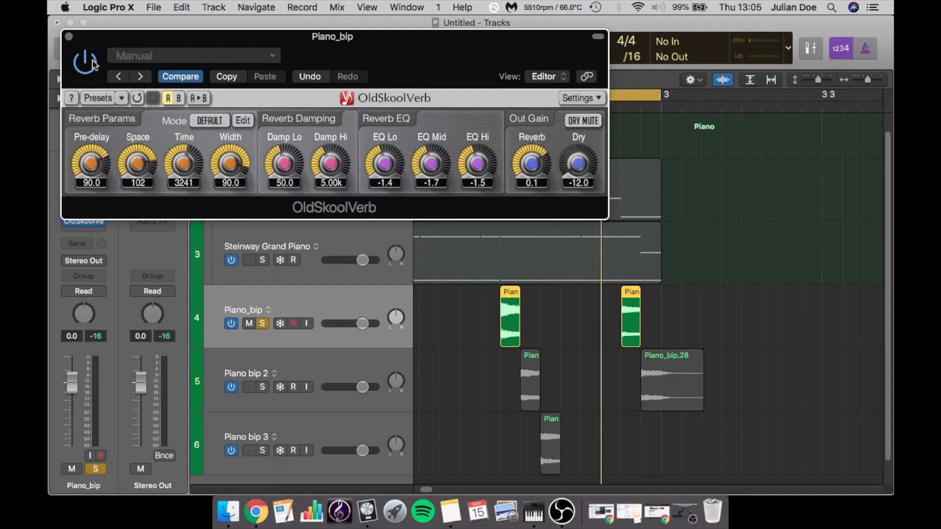
click(69, 36)
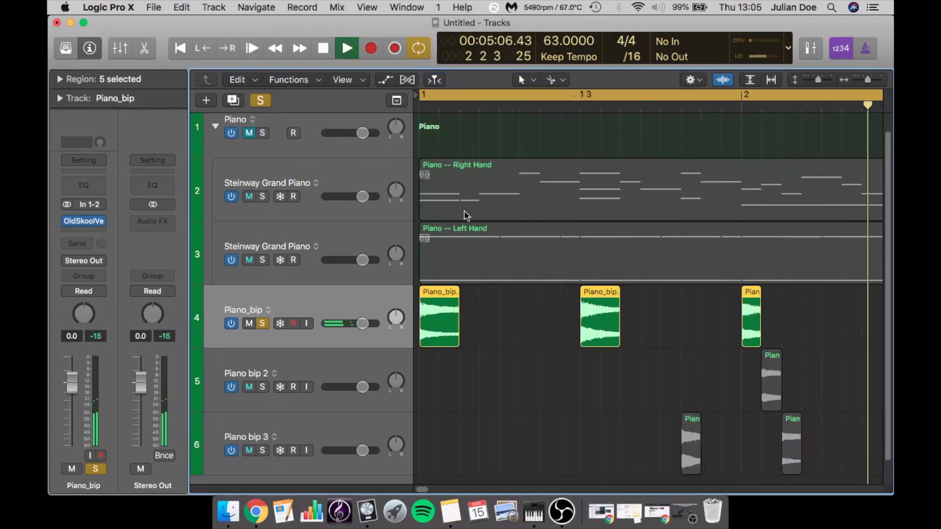
scroll(464, 211, right, 10)
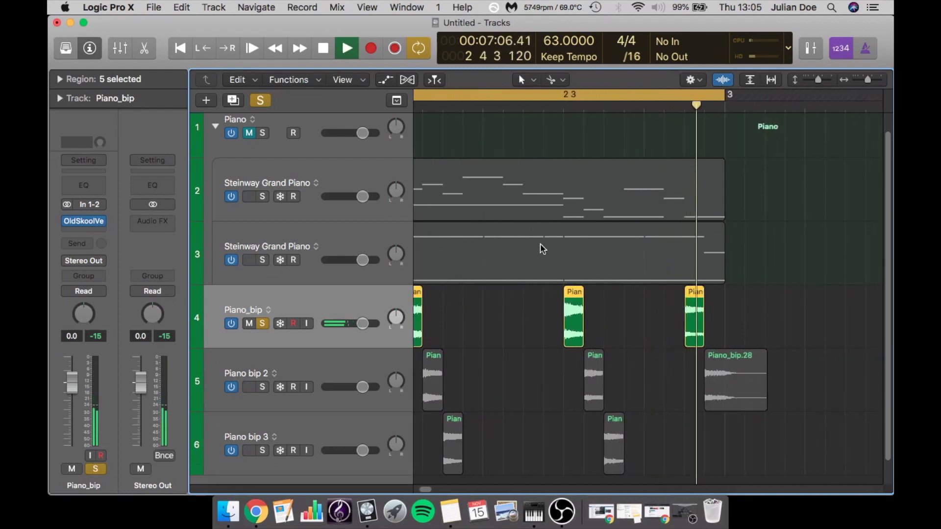
scroll(533, 268, left, 10)
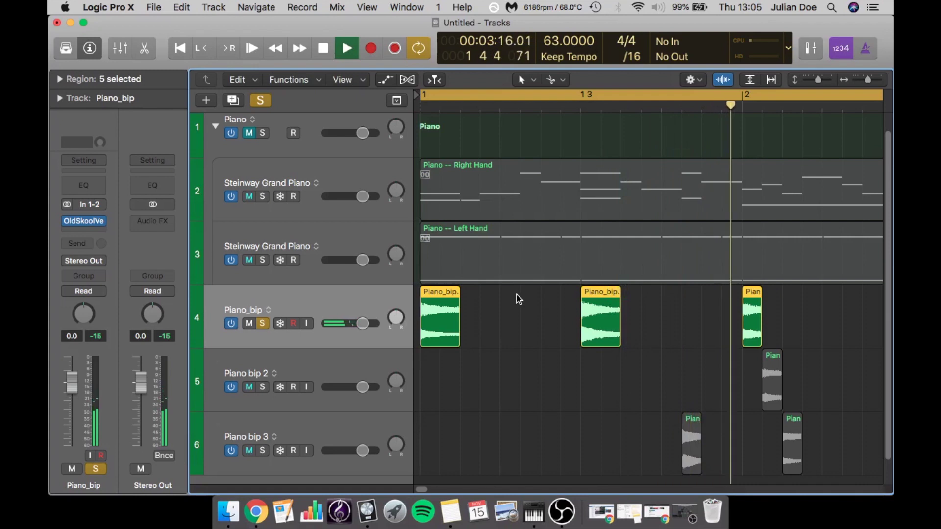
scroll(516, 297, right, 8)
scroll(515, 296, right, 2)
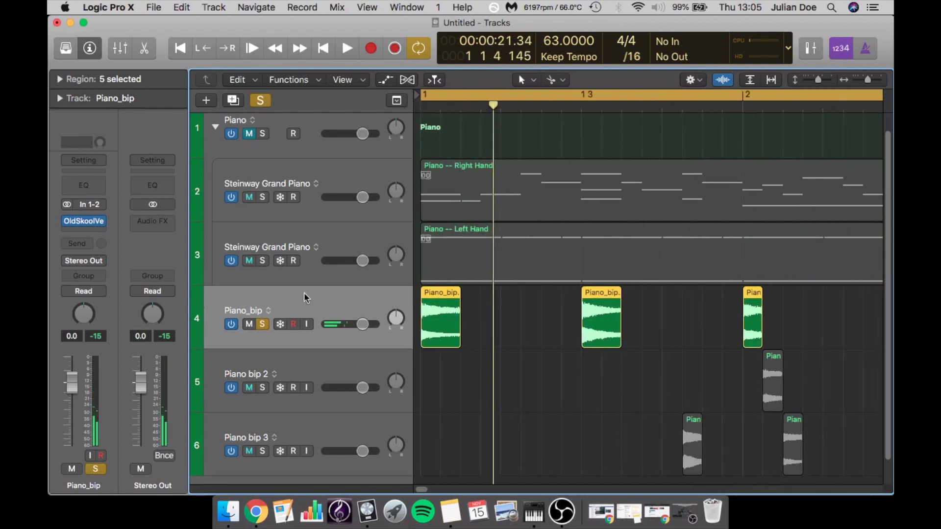
Reverse the five selected Piano_bip regions and play them back.
click(59, 81)
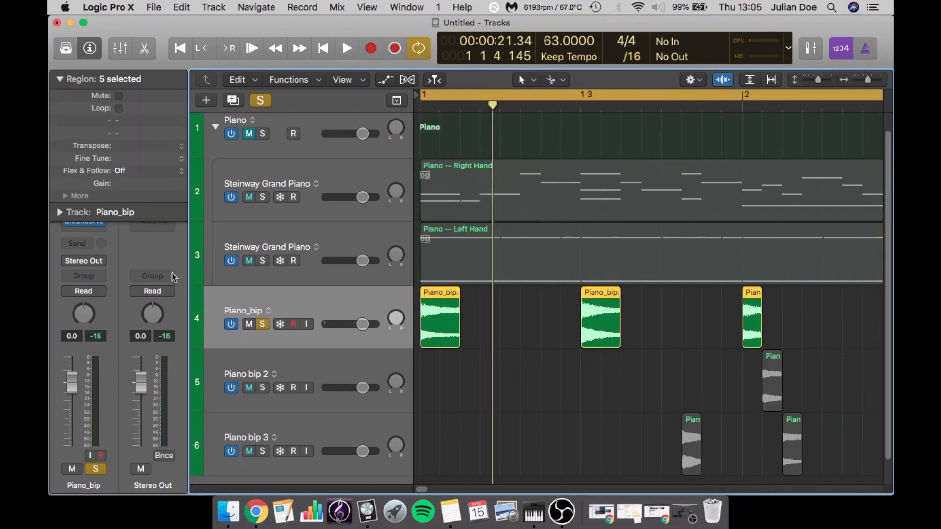
click(65, 196)
key(space)
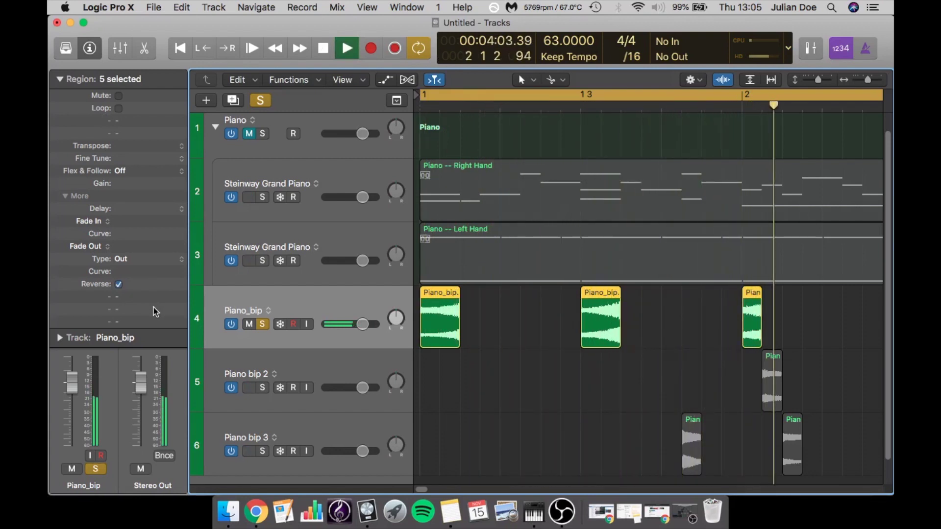
scroll(592, 338, right, 5)
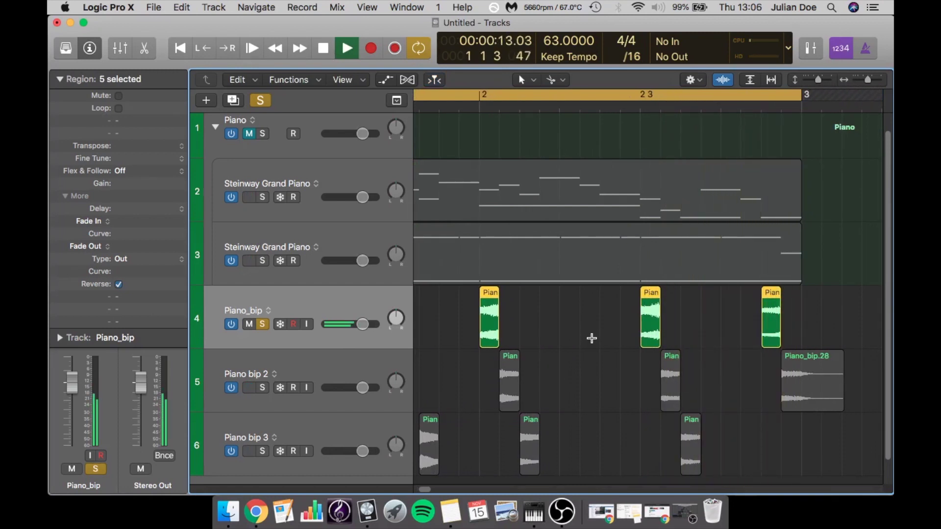
scroll(592, 338, left, 5)
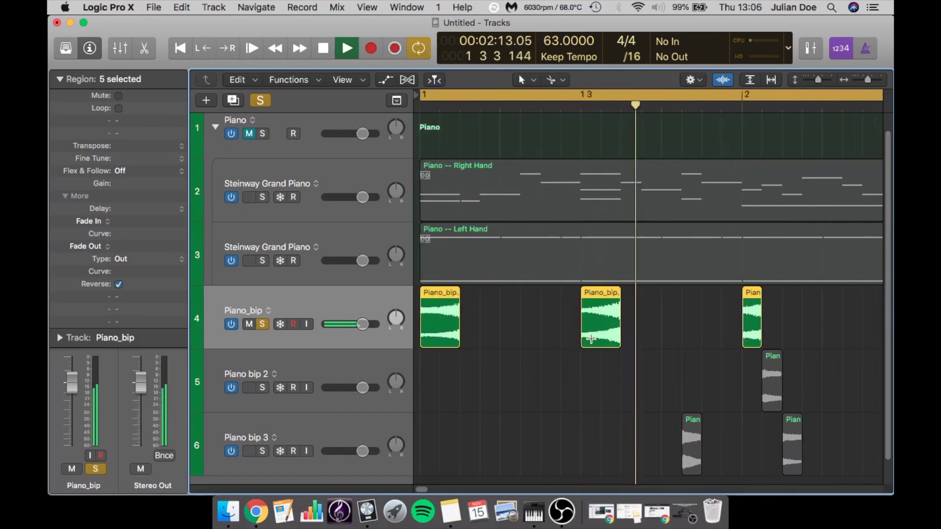
key(space)
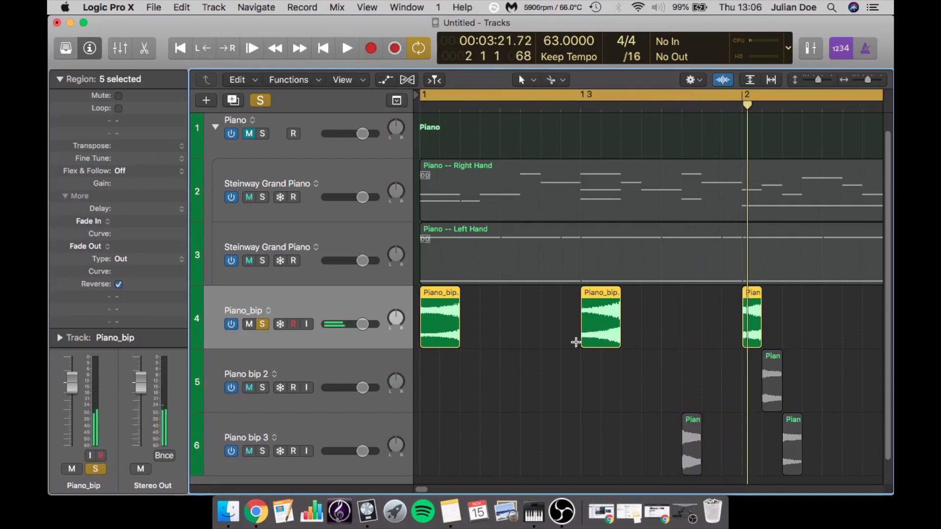
Switch the solo from Piano_bip to the Piano bip 2 track and play its accents.
click(262, 324)
click(321, 375)
key(space)
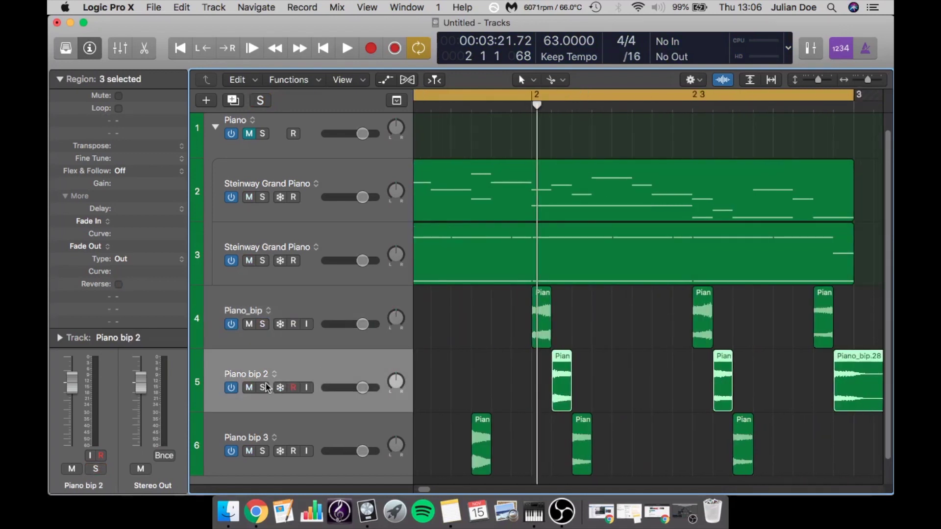
click(263, 388)
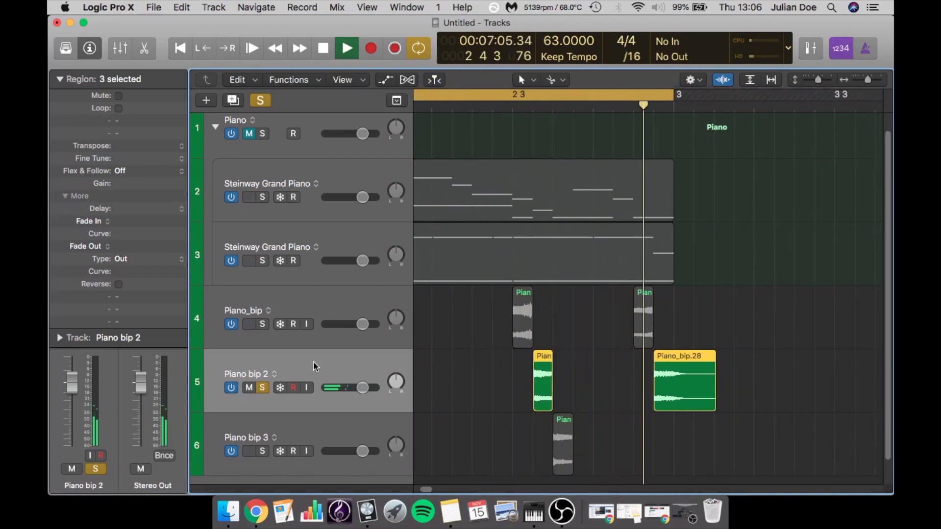
key(space)
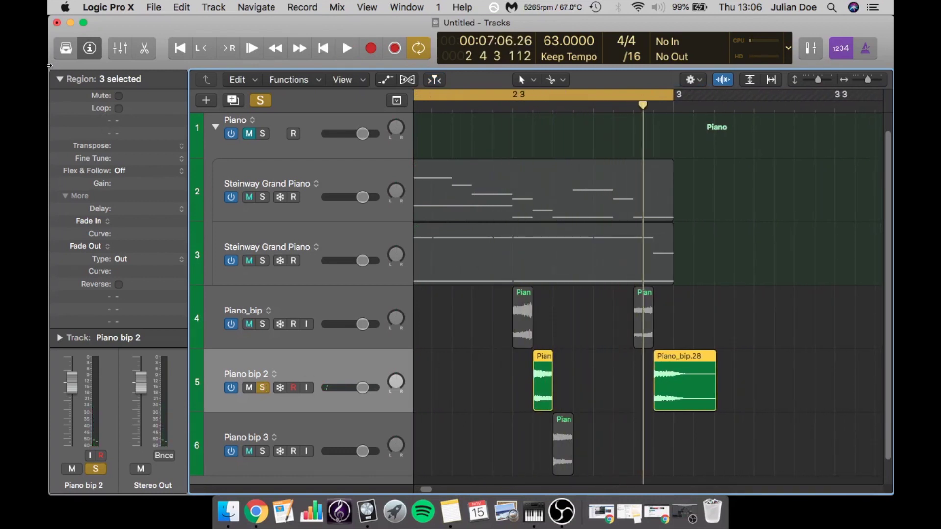
On Piano bip 2, set OldSkoolVerb to Pre-delay 47.9, Space 91.5, Time 1445, Damp Lo 109, Damp Hi 6.93k and Reverb -1.2.
click(59, 80)
click(85, 222)
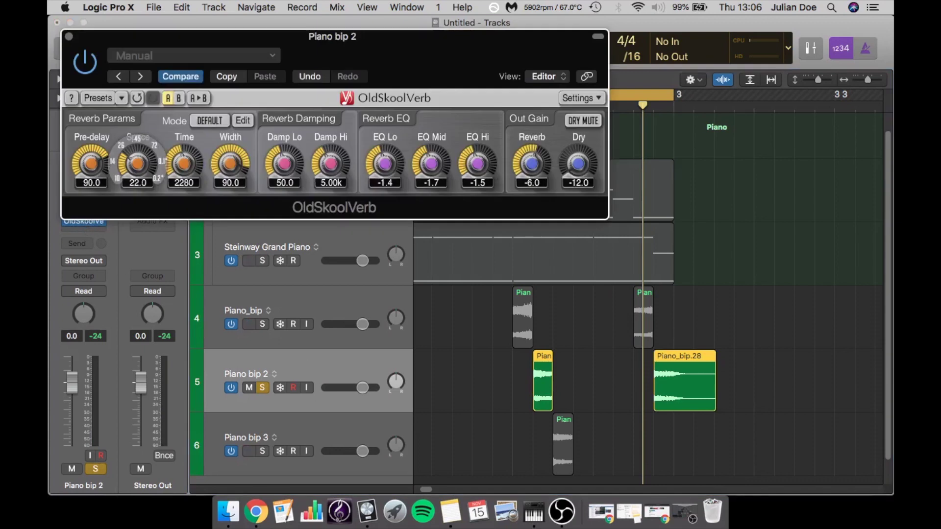
drag(183, 164, 184, 147)
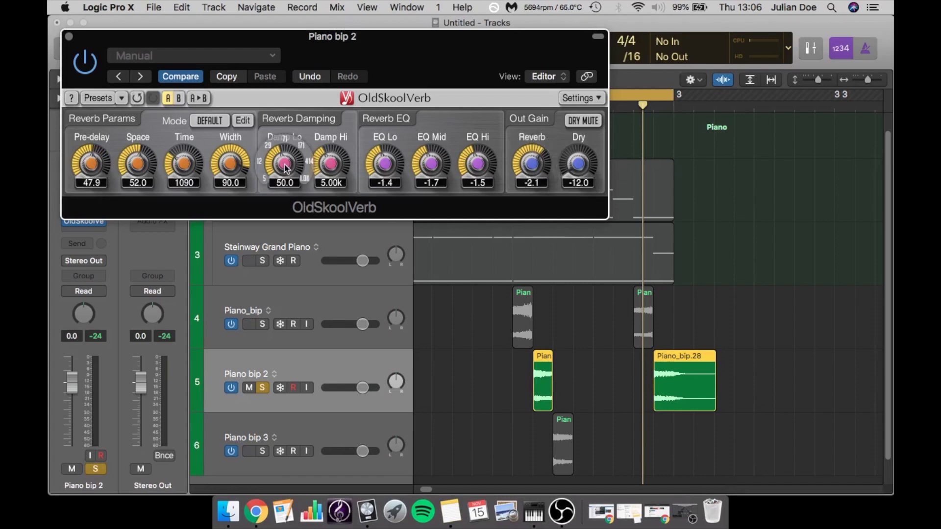
drag(137, 165, 183, 157)
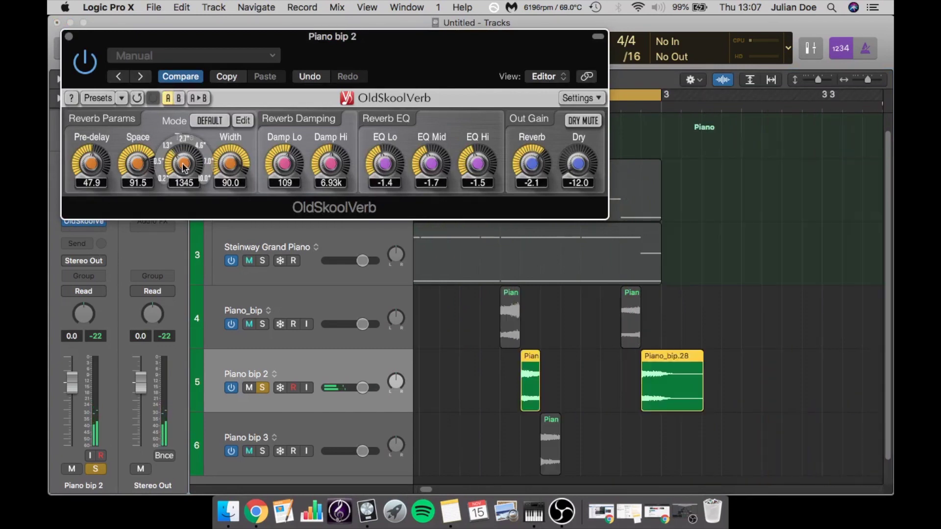
drag(183, 169, 183, 167)
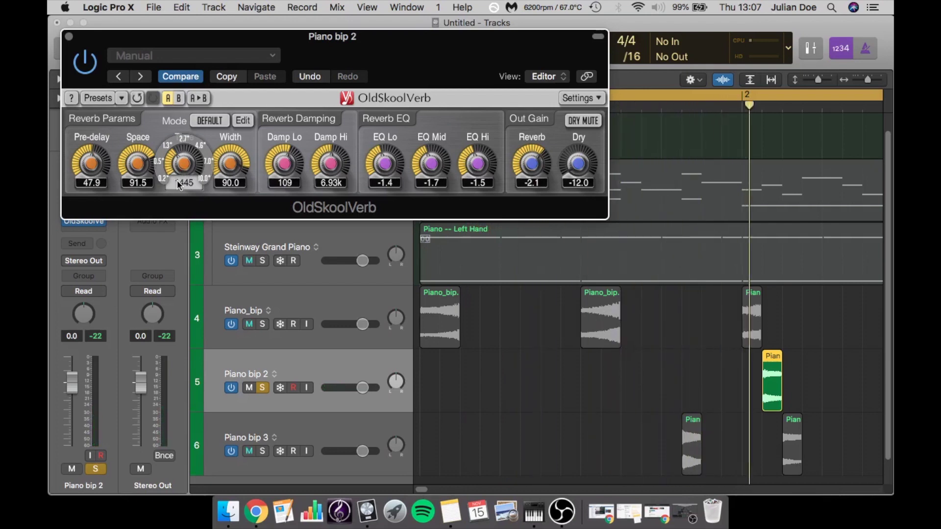
drag(530, 166, 530, 163)
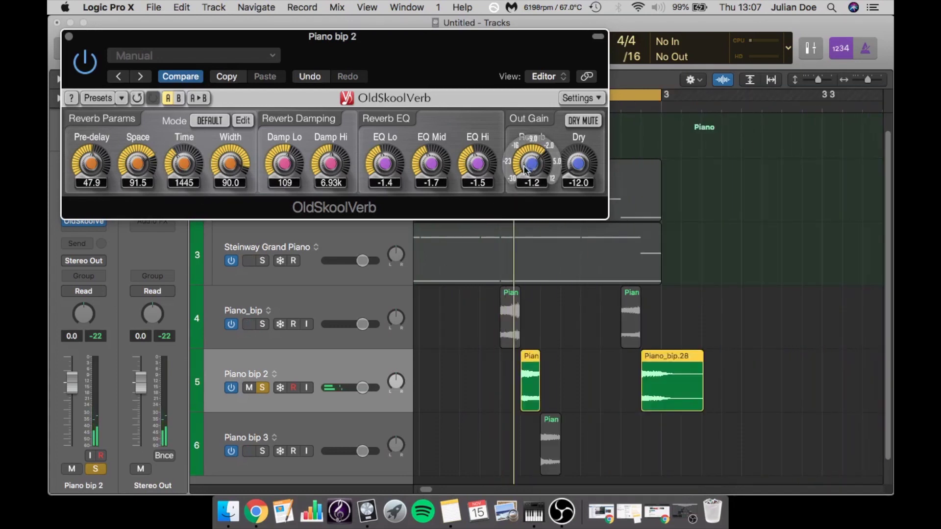
click(69, 36)
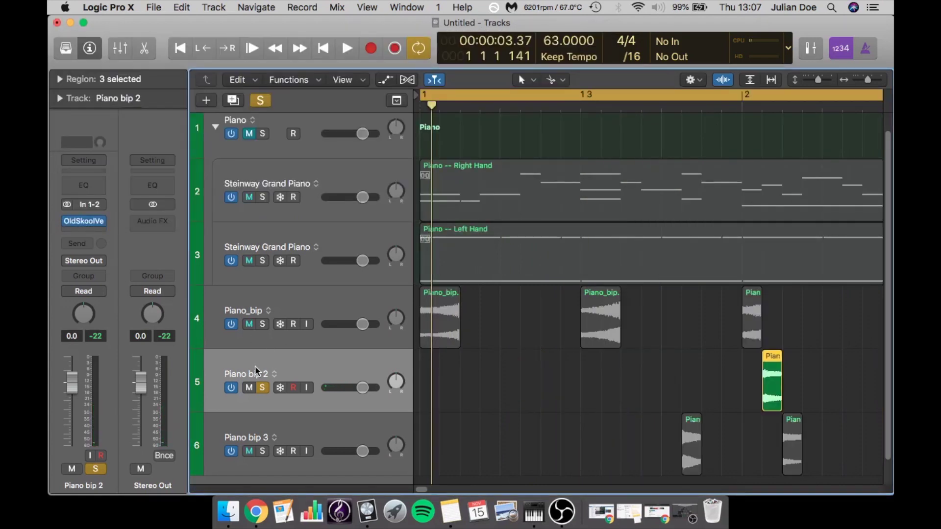
Reverse the three Piano bip 2 regions, and switch the solo to the Piano bip 3 track for playback.
click(60, 79)
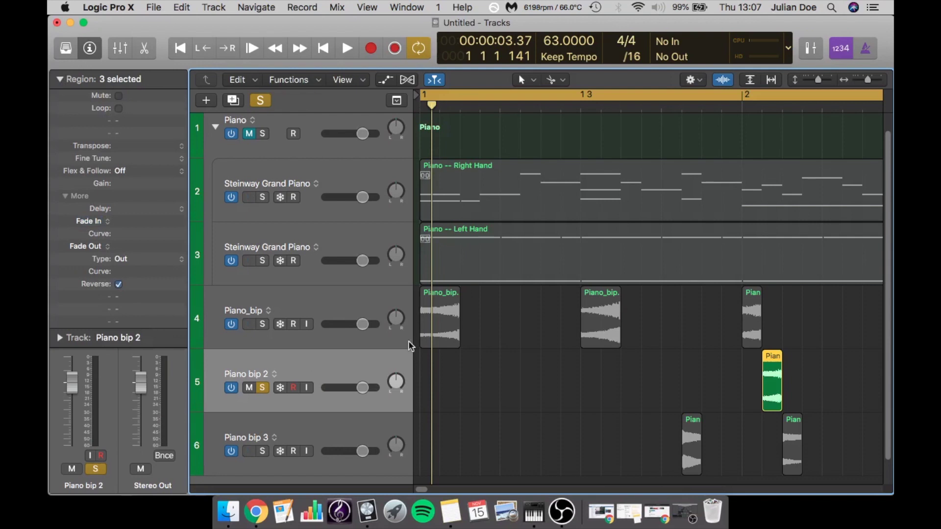
click(262, 388)
click(263, 451)
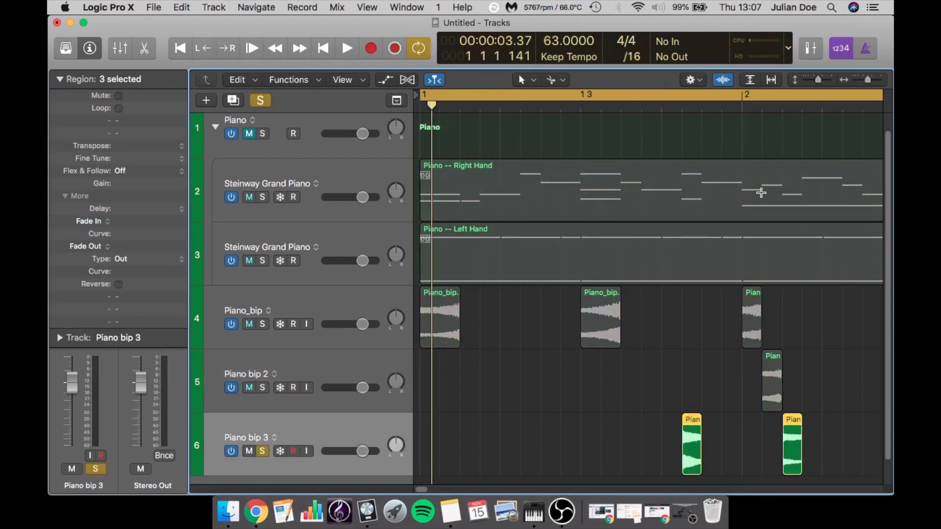
key(space)
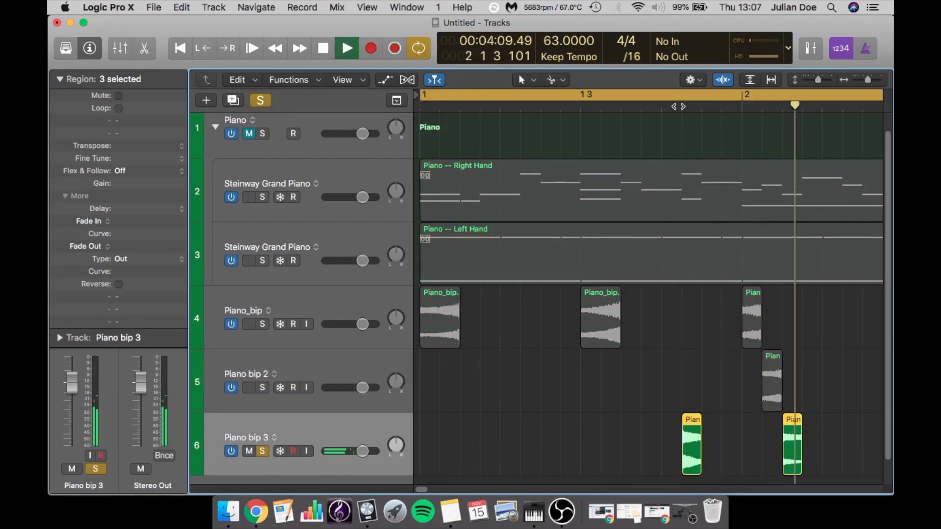
On Piano bip 3, set OldSkoolVerb to Pre-delay 61.3, Space 150, Time 4577, Damp 22.4 and 3.74k, EQ -2.8, 1.8 and -3.1, Reverb -1.1.
click(60, 79)
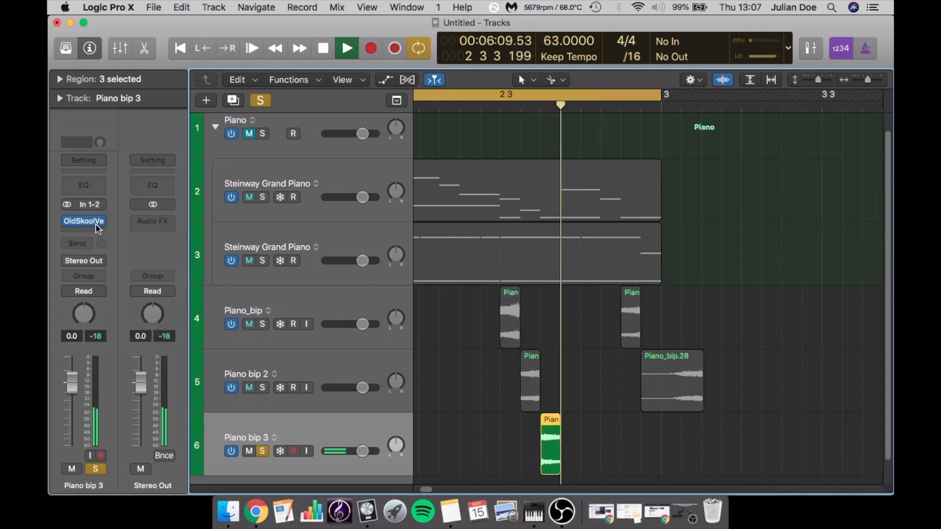
click(80, 221)
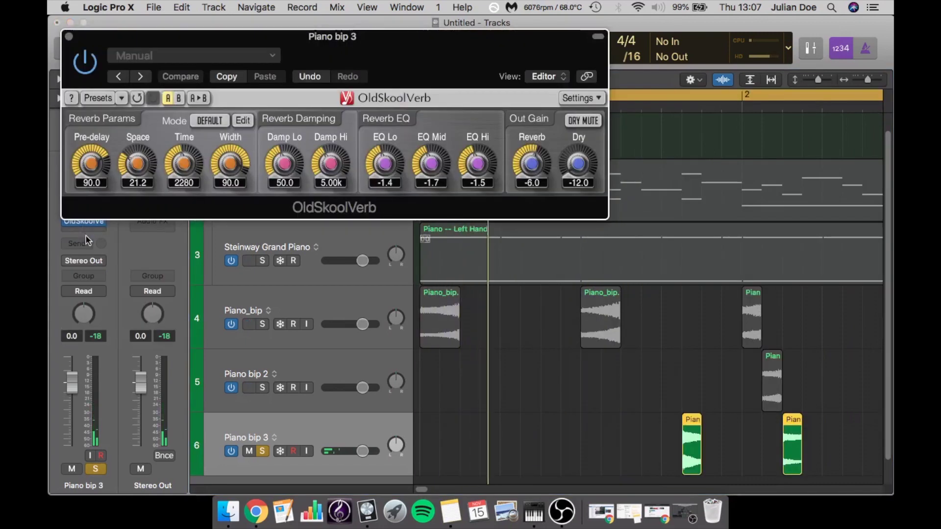
drag(138, 164, 138, 142)
drag(184, 164, 184, 137)
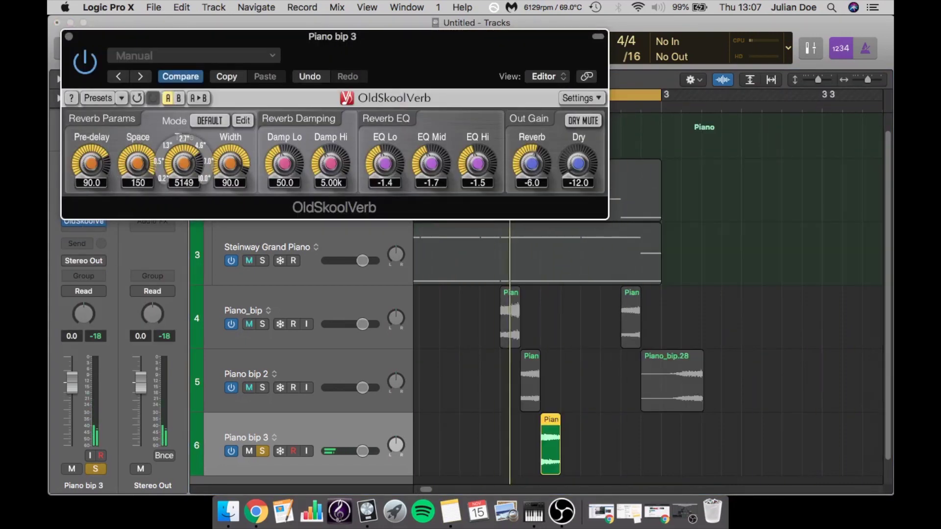
drag(182, 170, 181, 166)
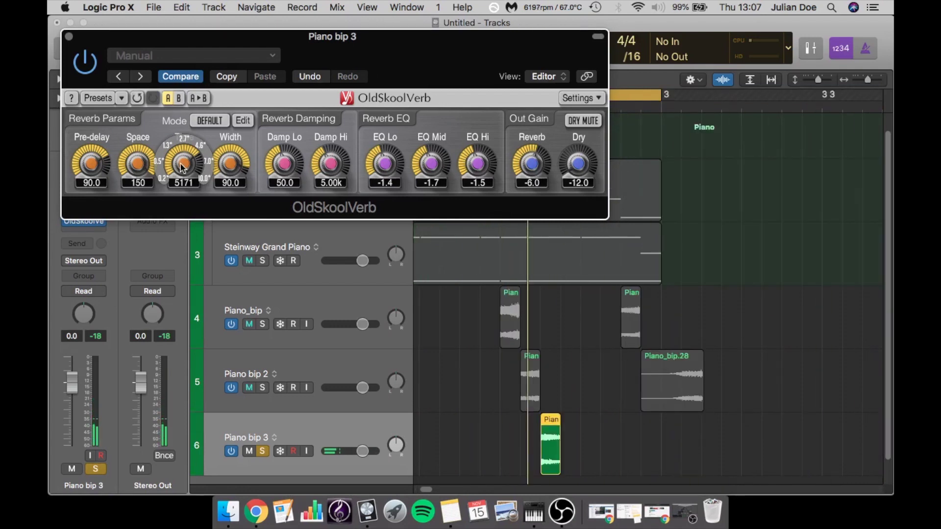
drag(284, 164, 285, 173)
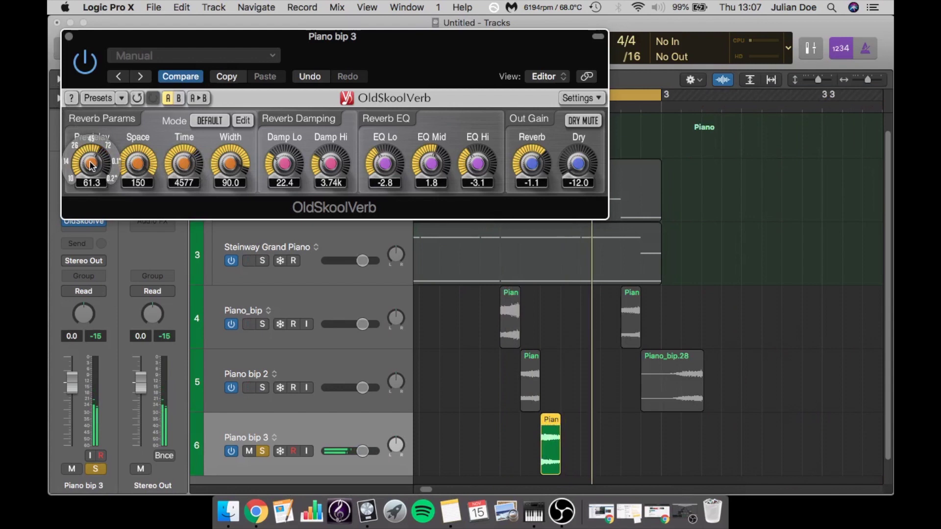
key(super+w)
Reverse the three Piano bip 3 regions and play all three bip tracks soloed together from the beginning.
click(59, 79)
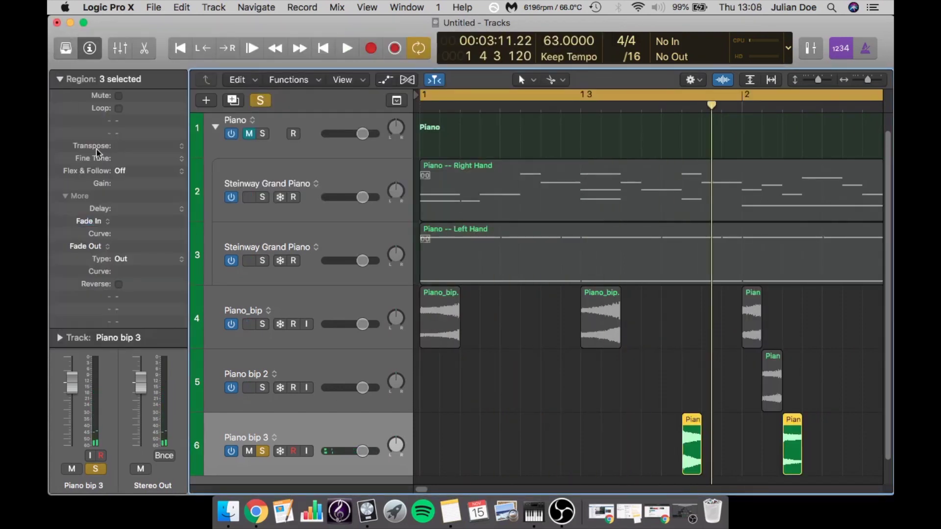
click(58, 80)
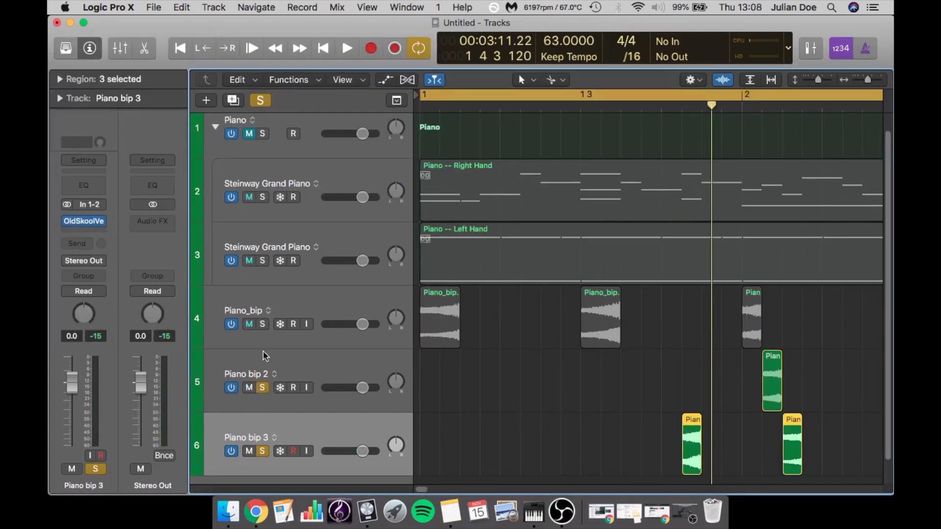
click(265, 324)
key(space)
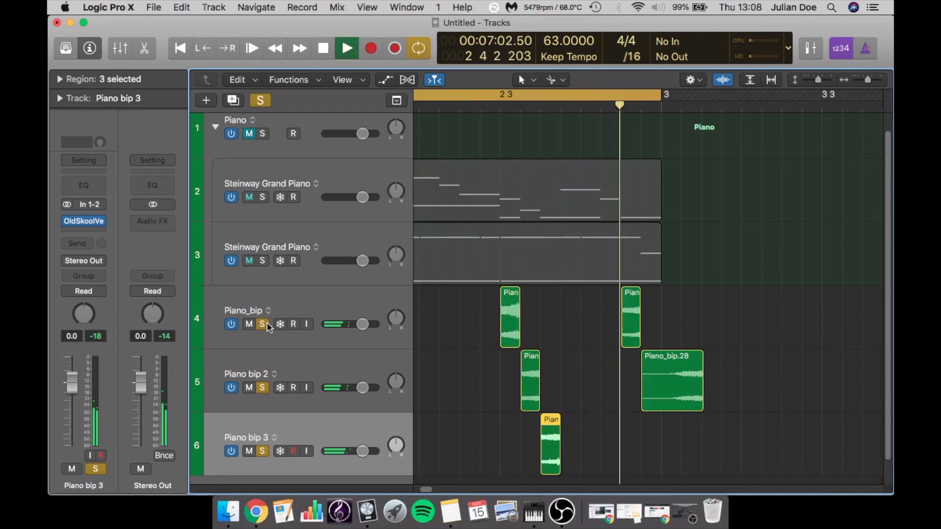
key(Return)
key(space)
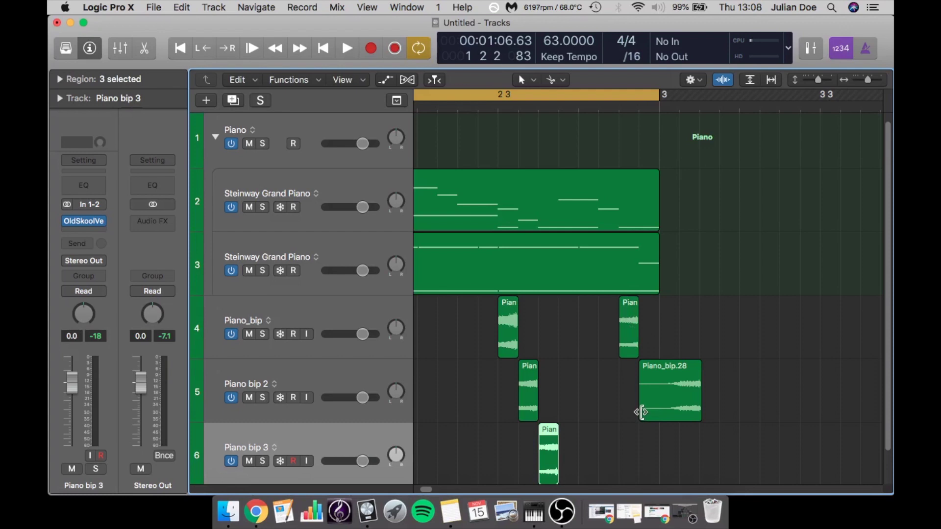
Adjust the start of the Piano_bip.28 region, move it earlier so it ends at bar 3, and play the full arrangement.
drag(642, 412, 681, 414)
drag(688, 367, 647, 367)
mouse_move(642, 415)
mouse_down()
mouse_move(616, 414)
mouse_move(628, 418)
mouse_up()
key(space)
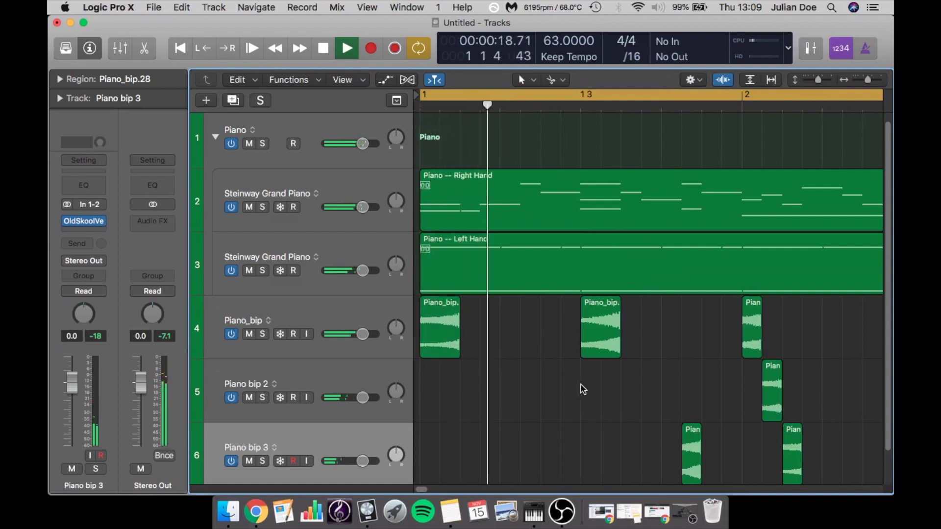
mouse_move(262, 334)
mouse_down()
mouse_move(263, 461)
mouse_move(263, 335)
mouse_up()
key(space)
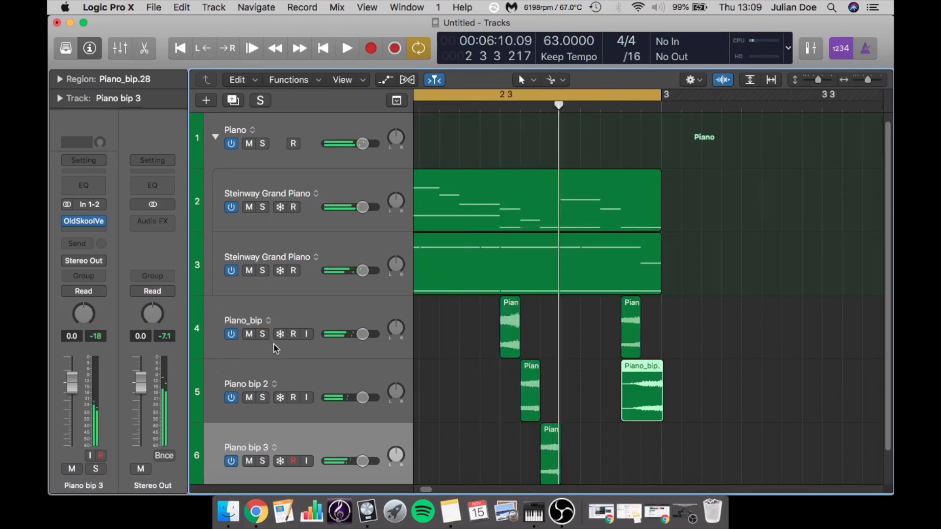
Group the Piano_bip, Piano bip 2 and Piano bip 3 tracks into a collapsed summing stack named Reverse Rvb.
scroll(300, 444, down, 1)
drag(304, 428, 324, 318)
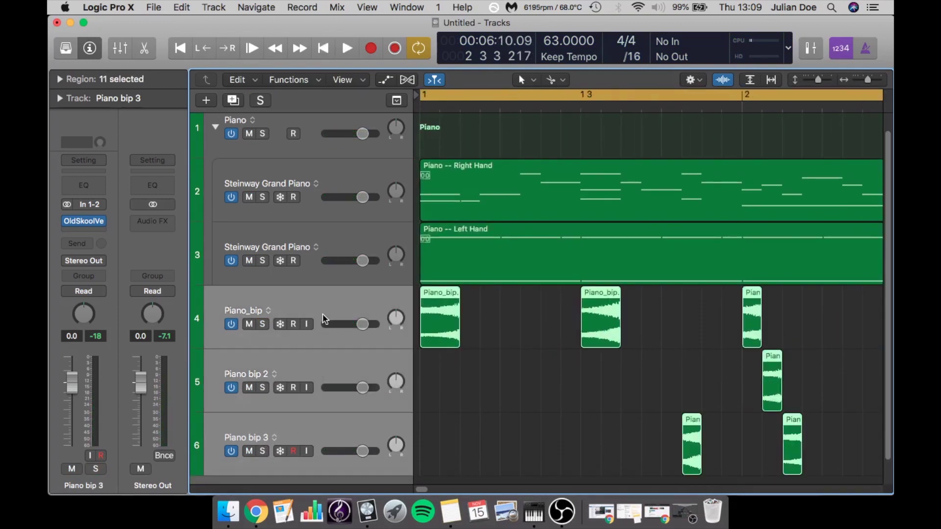
right_click(357, 314)
click(436, 369)
click(573, 129)
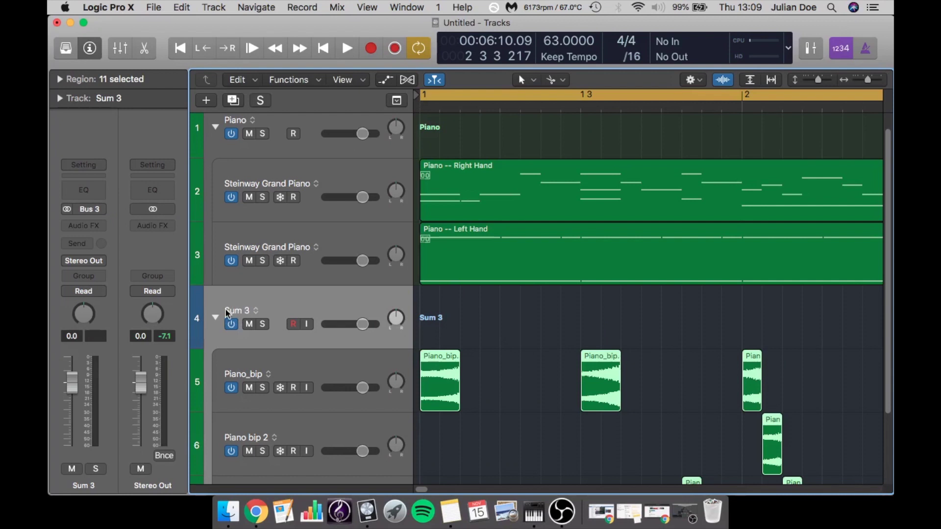
text(Reverse Rvb)
key(Return)
click(215, 318)
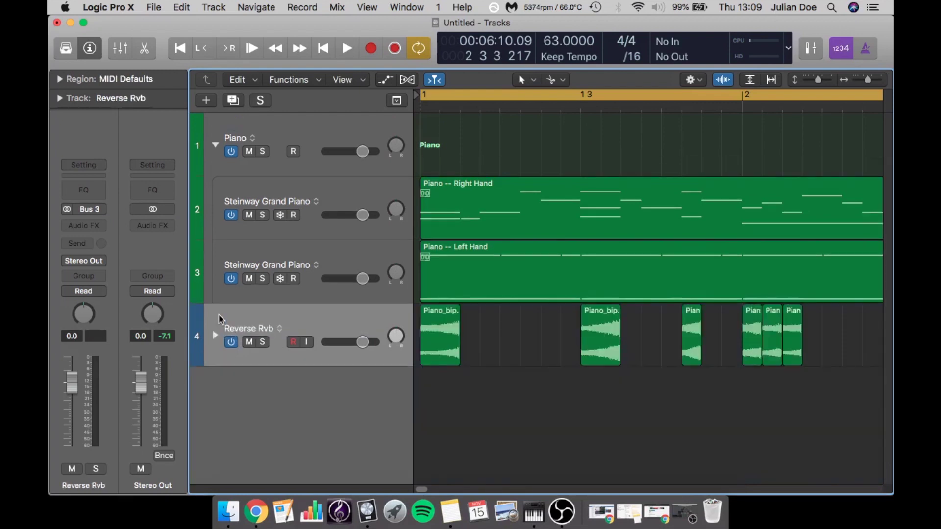
Insert Leveling Tool on the Reverse Rvb stack with Peak Reduction 58.1%, Attack 82.1 ms, Release 781 ms and Gain about 31%.
click(75, 245)
mouse_move(115, 262)
mouse_move(220, 294)
click(299, 292)
drag(273, 167, 274, 183)
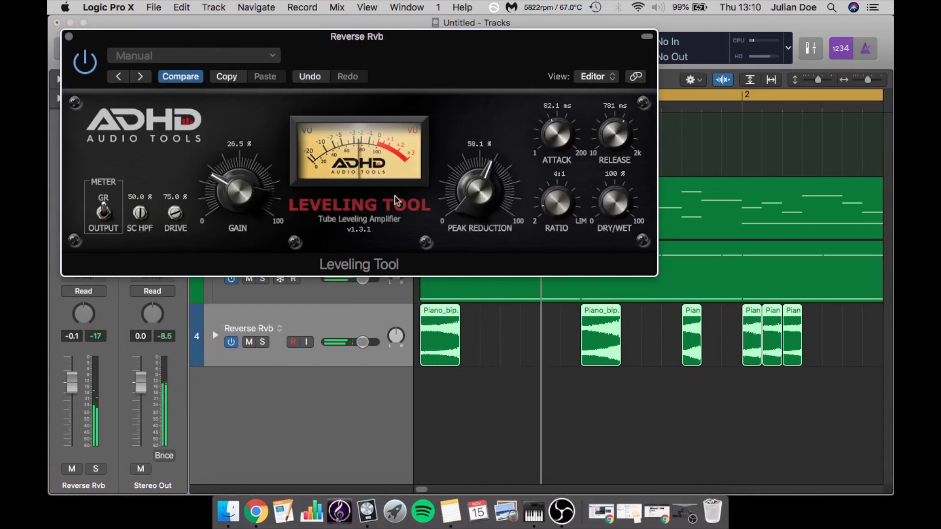
drag(254, 195, 252, 181)
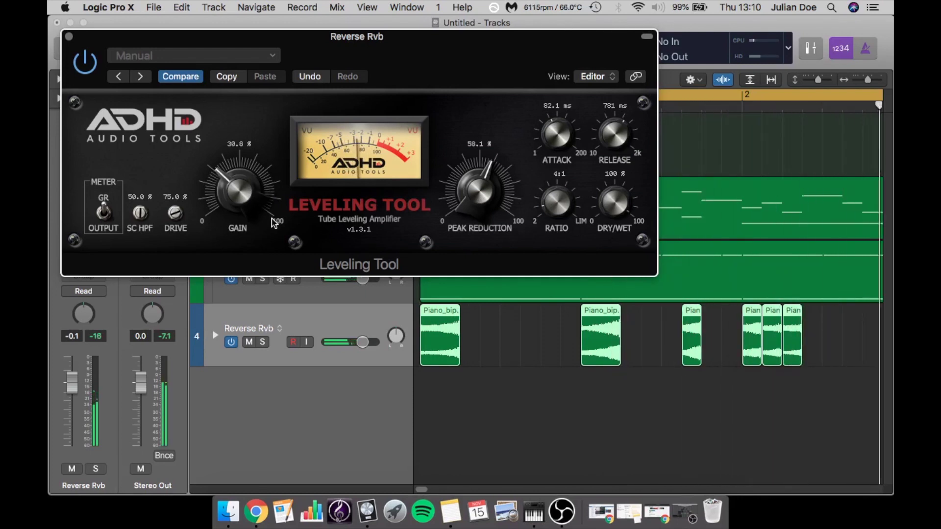
click(68, 35)
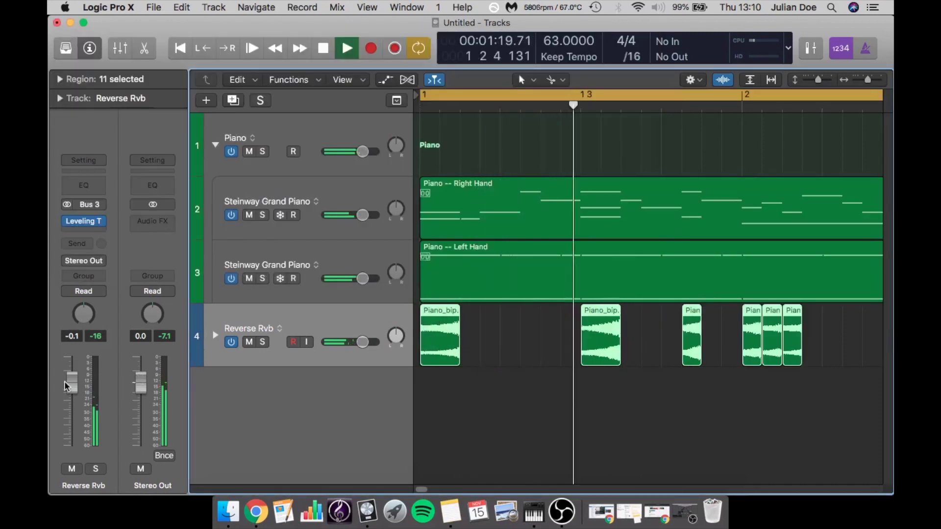
Lower the Reverse Rvb stack's volume to minus infinity during playback.
drag(75, 381, 71, 450)
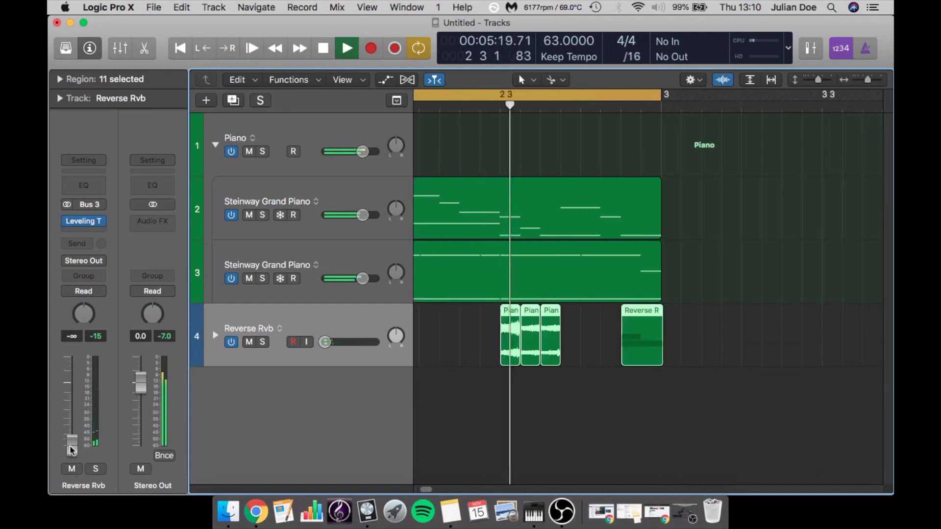